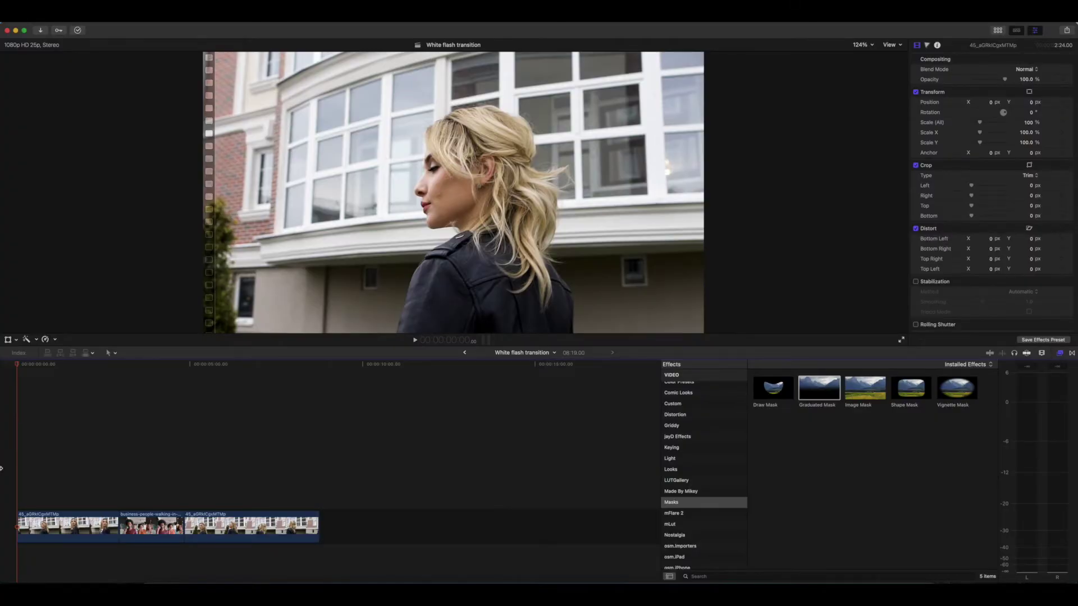
# Hide the Effects browser to widen the timeline and play through the three joined clips.
pyautogui.click(1059, 352)
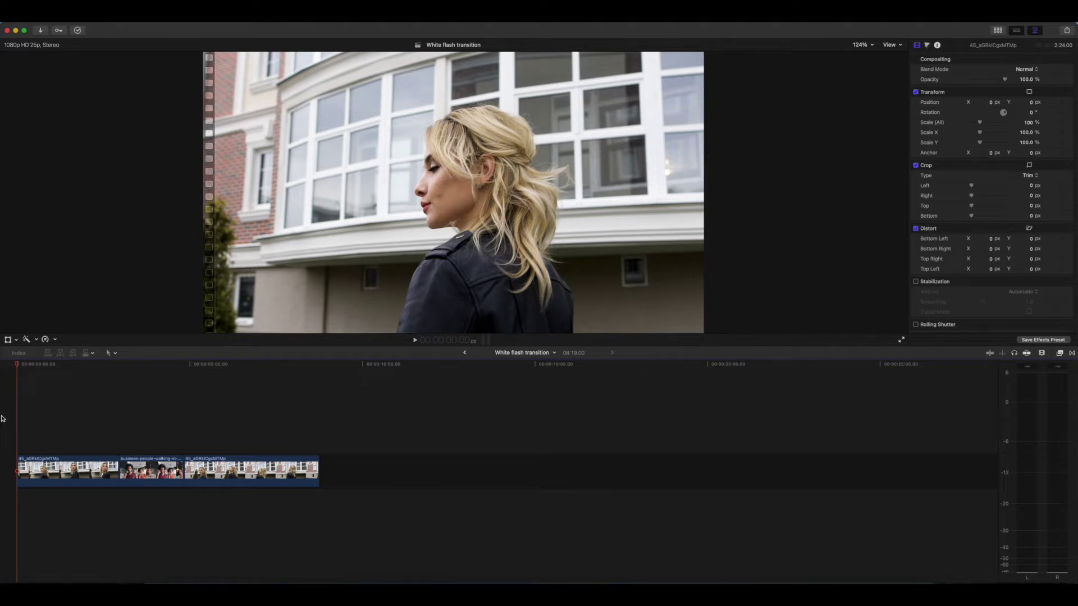
pyautogui.press('space')
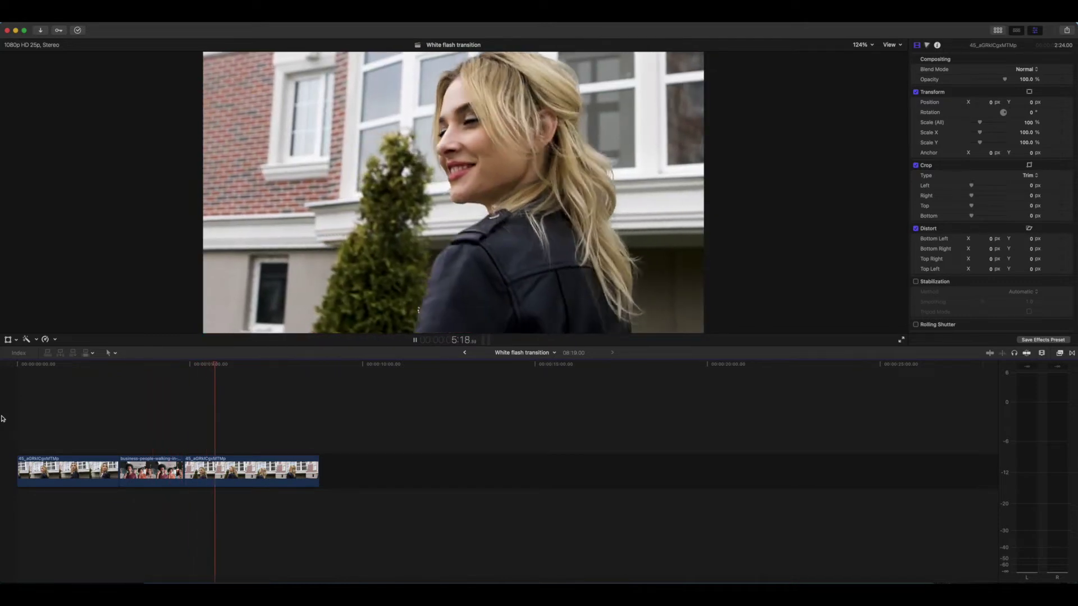
pyautogui.press('space')
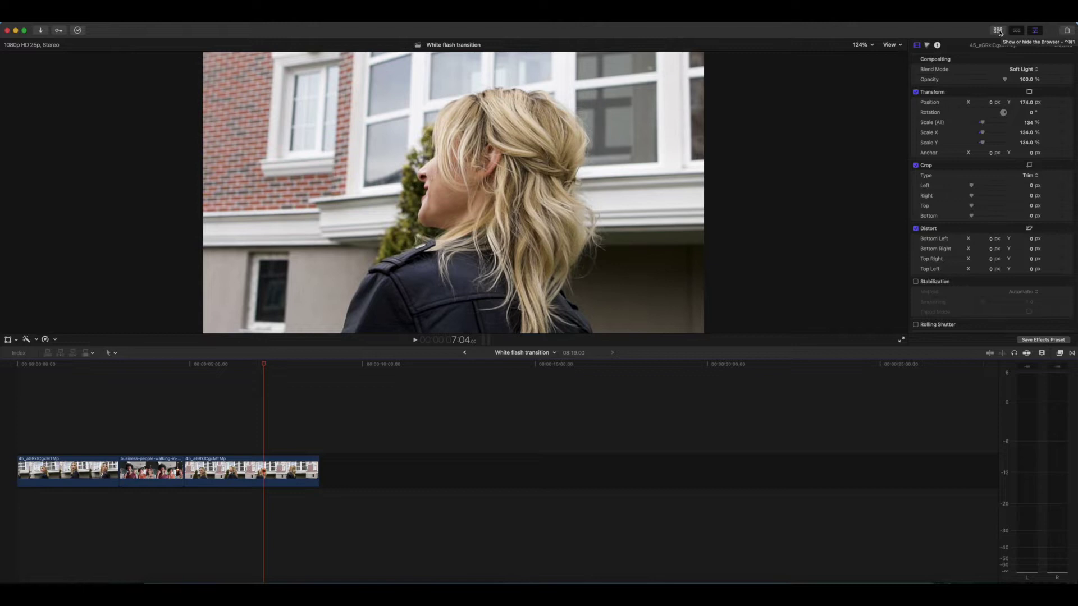
# Drag the Whites solid from Generators > Solids above the main clips and set it to 10 frames.
pyautogui.click(1000, 32)
pyautogui.scroll(15, 44, 134)
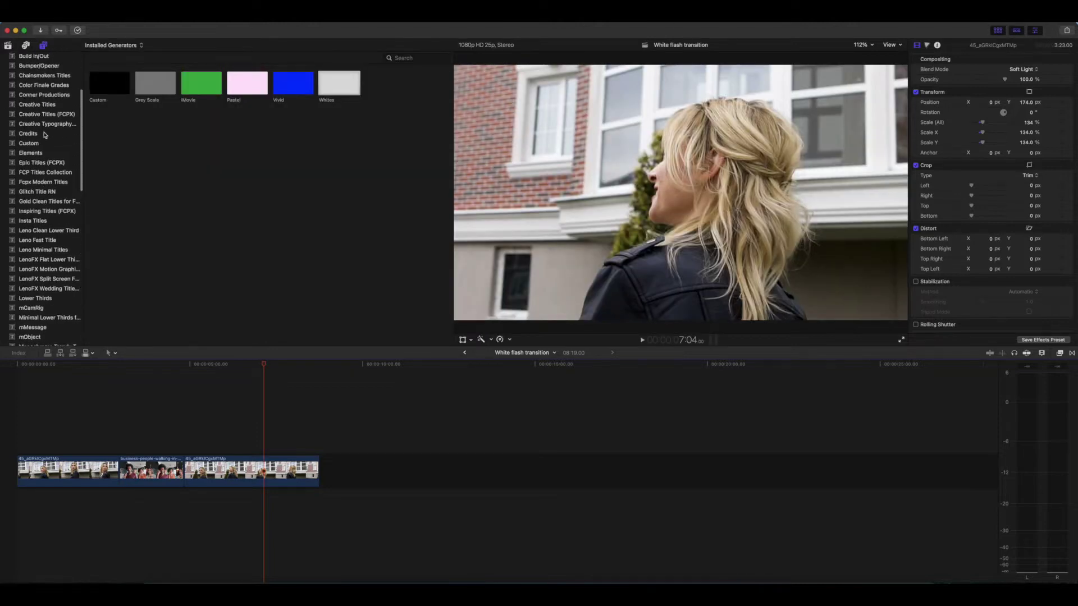
pyautogui.click(3, 56)
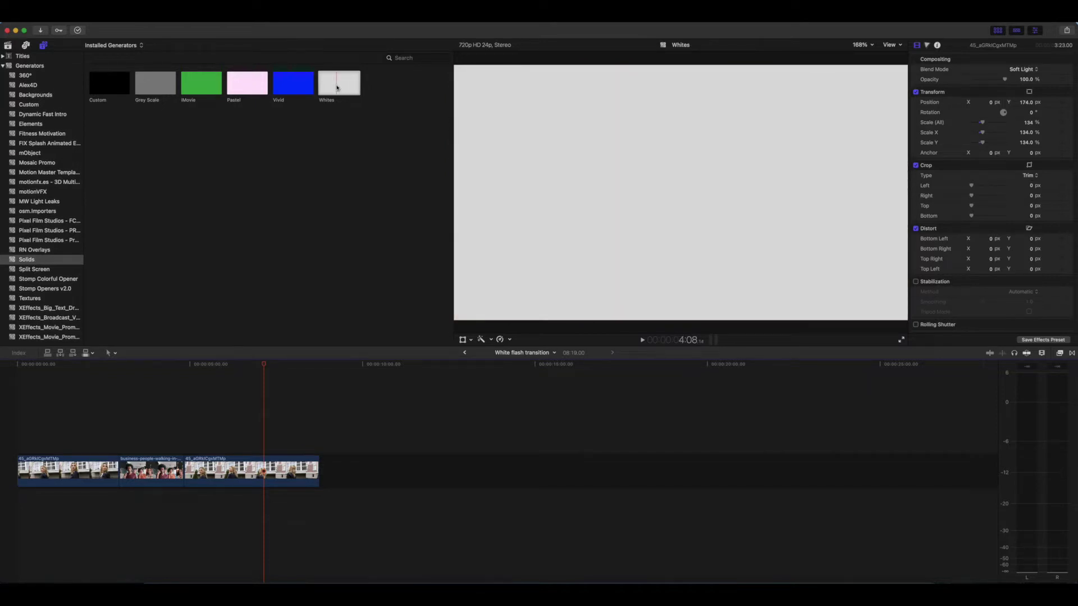
pyautogui.moveTo(337, 88); pyautogui.dragTo(113, 432)
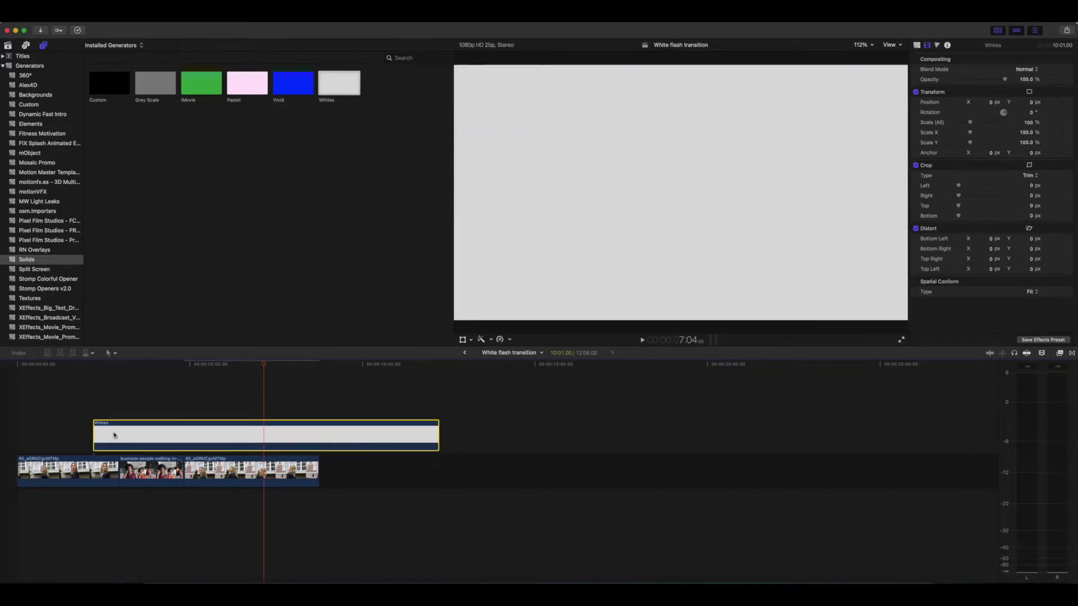
pyautogui.hotkey('ctrl', 'd')
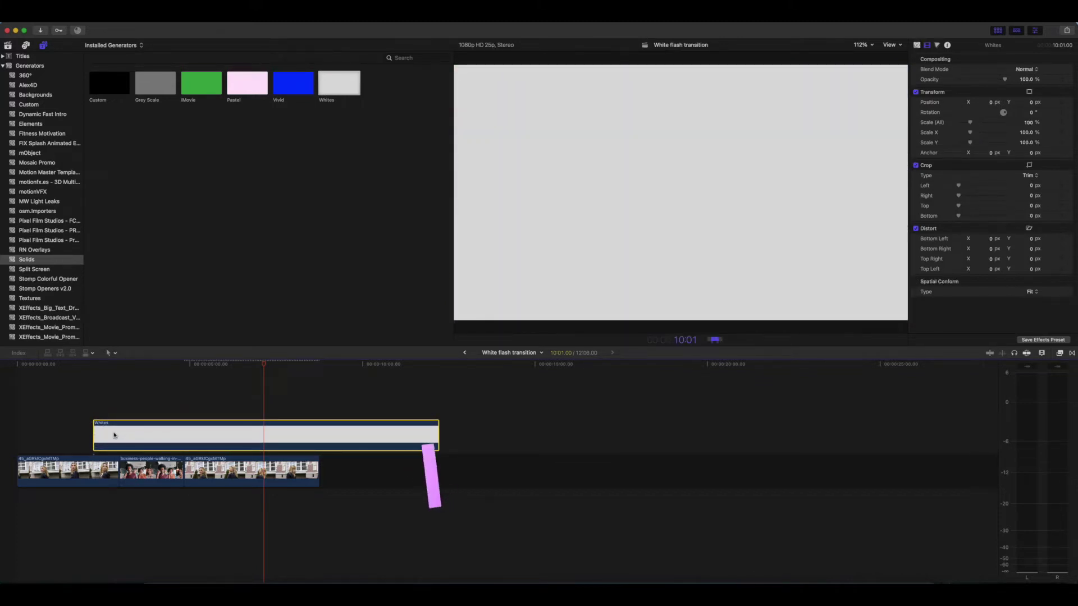
pyautogui.write('10')
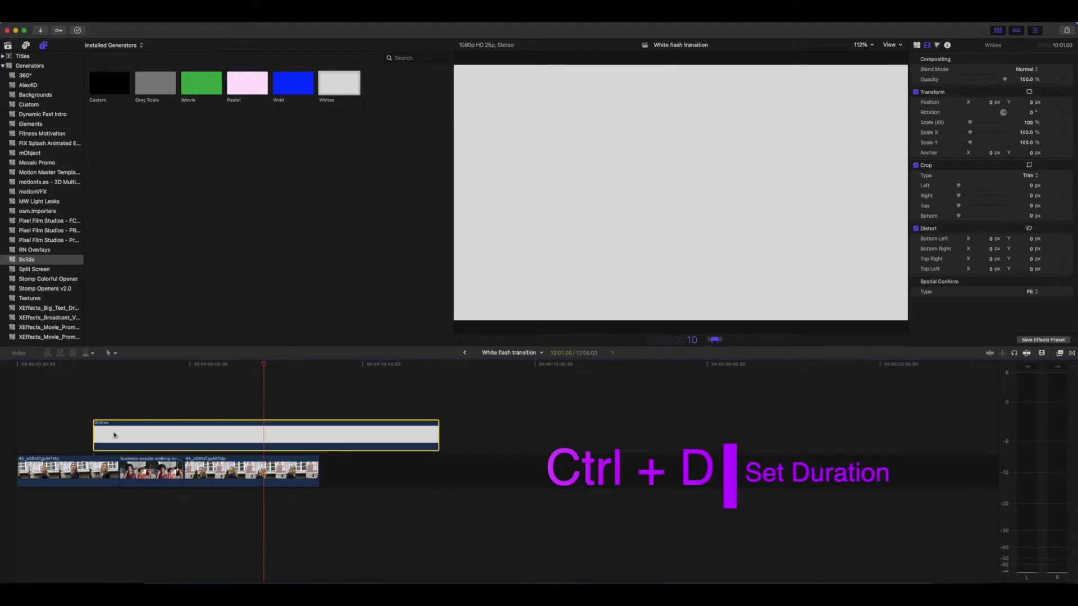
pyautogui.press('Return')
# Slide the Whites solid earlier, zoom in on it, and set its blend mode to Soft Light.
pyautogui.moveTo(101, 434); pyautogui.dragTo(75, 434)
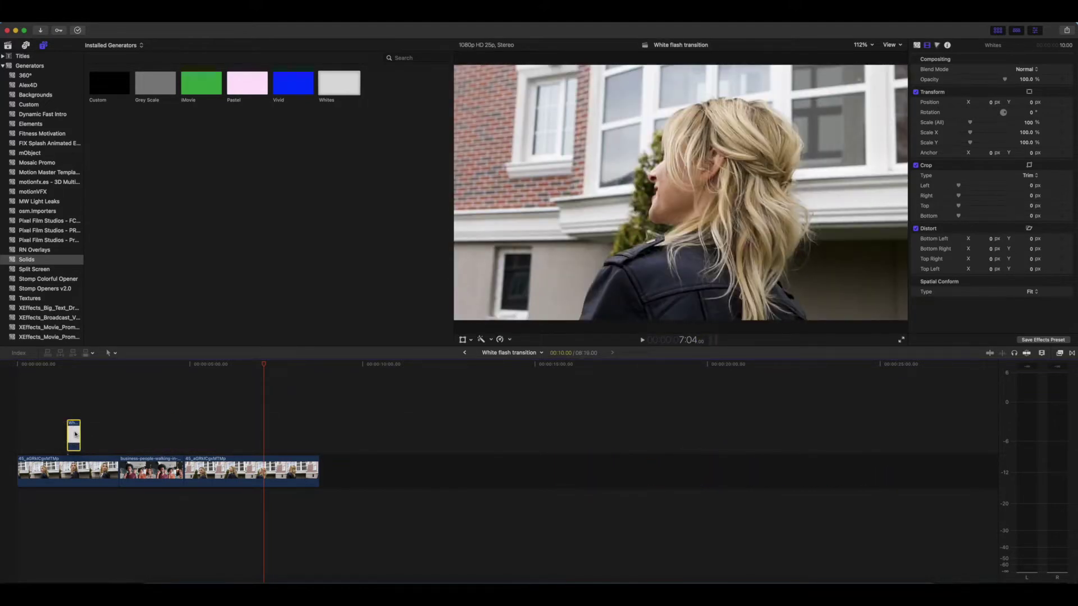
pyautogui.click(55, 417)
pyautogui.moveTo(58, 363)
pyautogui.mouseDown()
pyautogui.moveTo(72, 366)
pyautogui.moveTo(62, 377)
pyautogui.mouseUp()
pyautogui.click(77, 432)
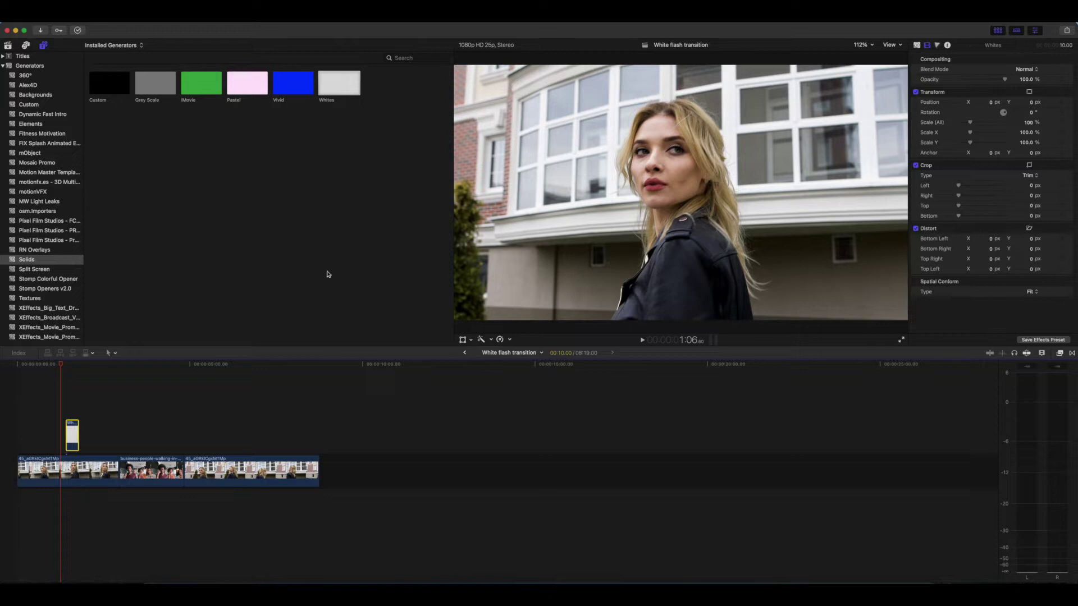
pyautogui.press('super+equal')
pyautogui.press('super+equal')
pyautogui.moveTo(93, 373)
pyautogui.mouseDown()
pyautogui.moveTo(80, 368)
pyautogui.moveTo(99, 378)
pyautogui.mouseUp()
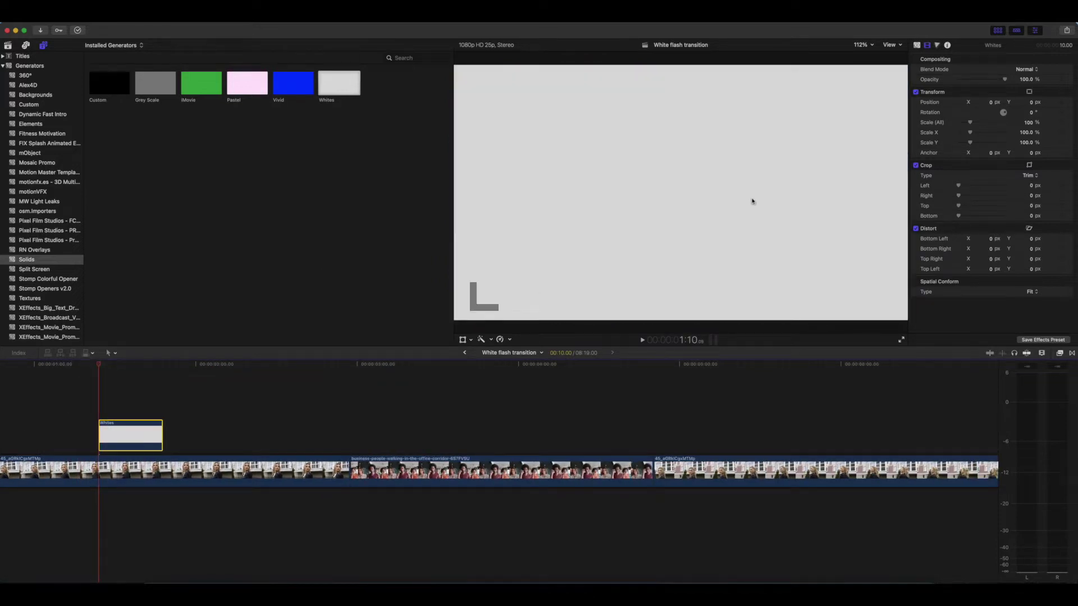
pyautogui.click(1026, 69)
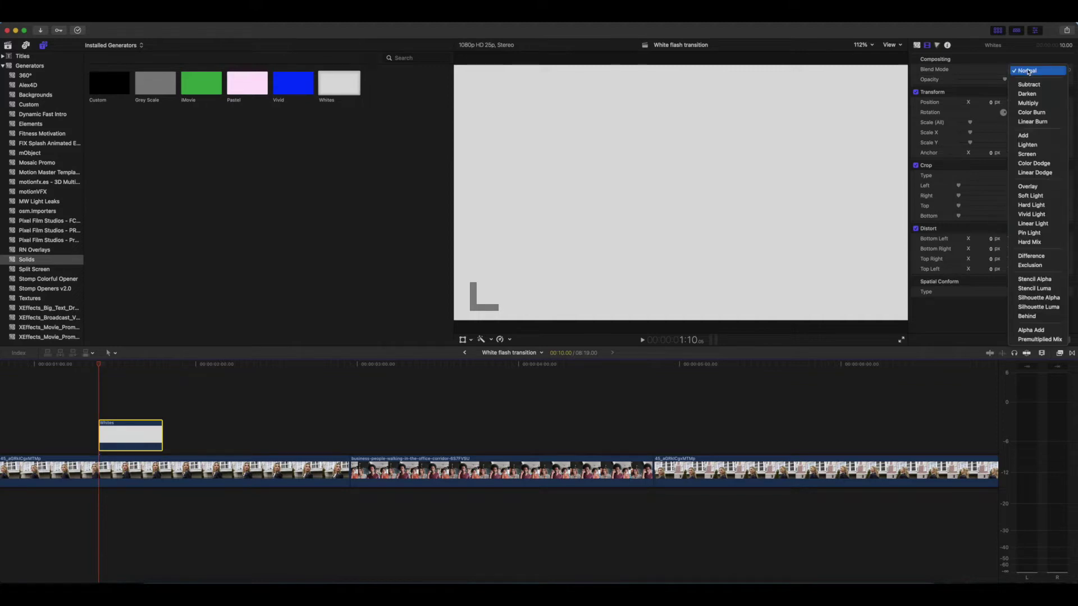
pyautogui.click(1027, 195)
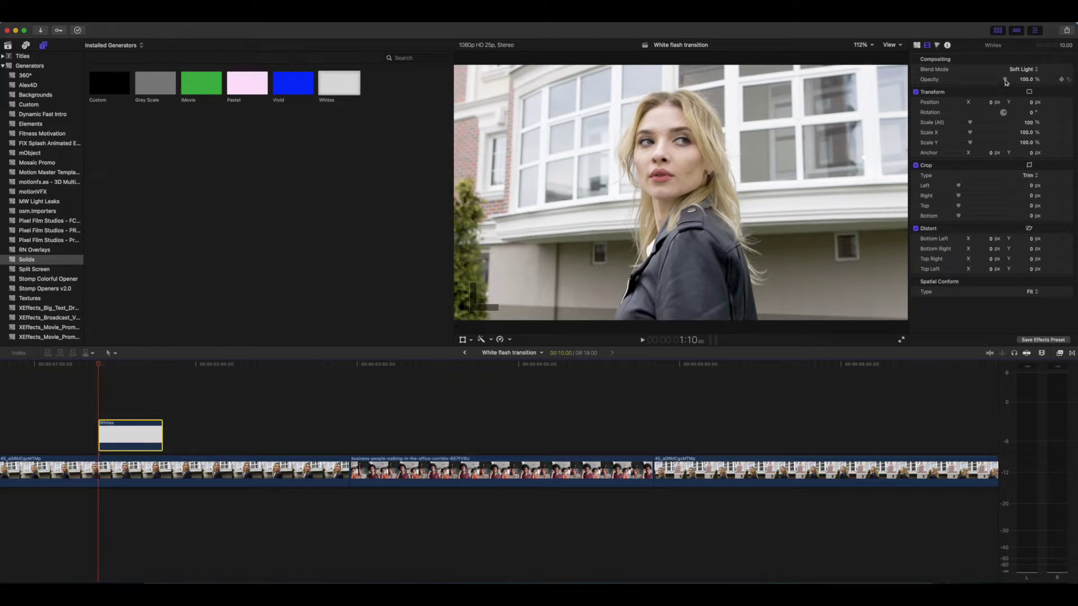
# Keyframe the solid's opacity at 0% at its start, rising to 45.3% a few frames later.
pyautogui.moveTo(1005, 80); pyautogui.dragTo(938, 86)
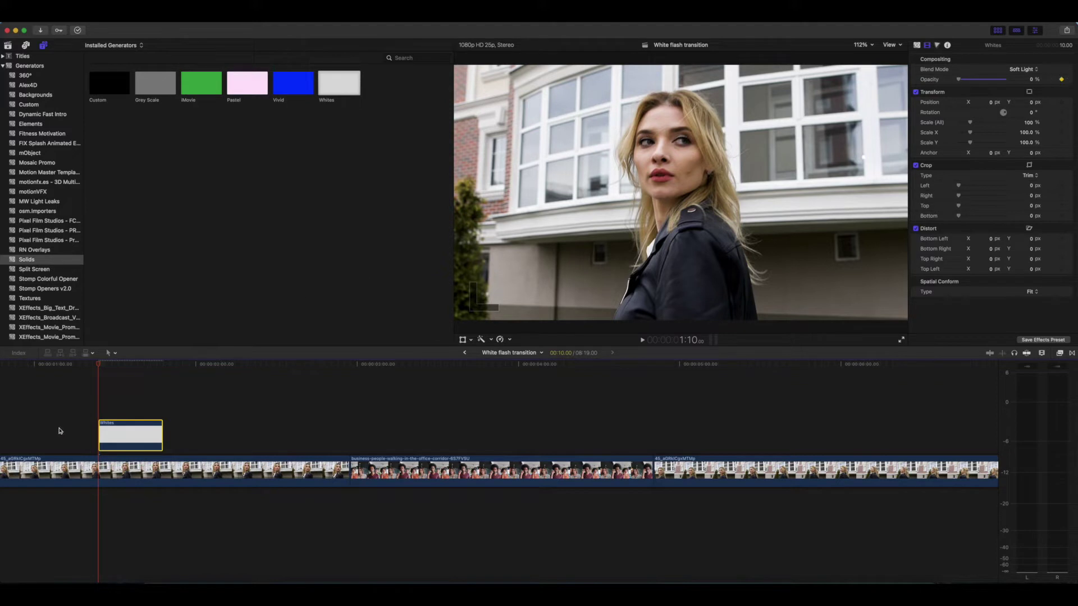
pyautogui.press('Right')
pyautogui.press('Right')
pyautogui.press('Right')
pyautogui.press('Right')
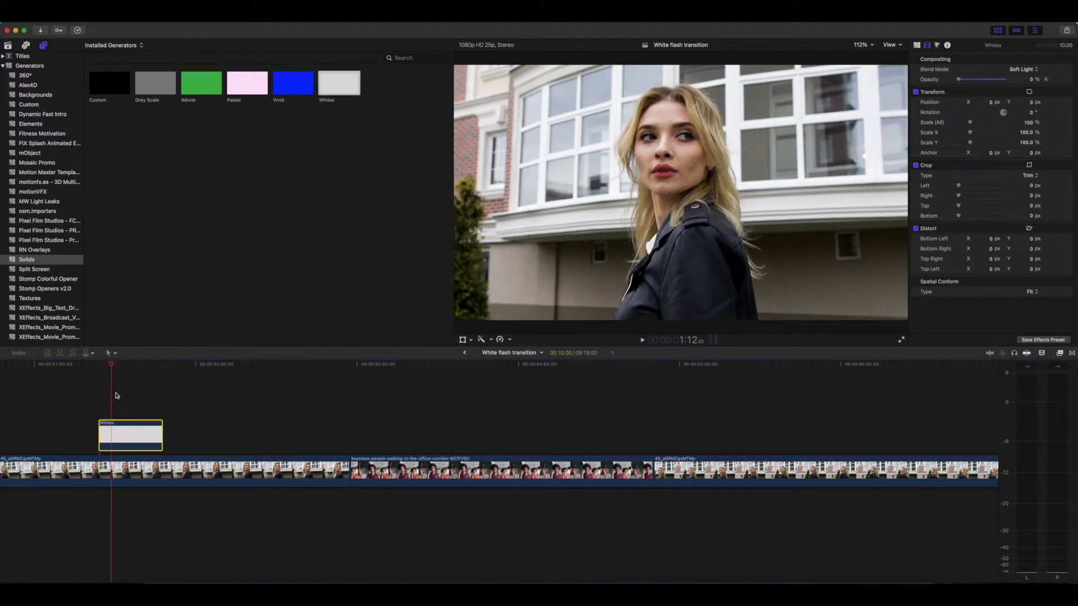
pyautogui.press('Right')
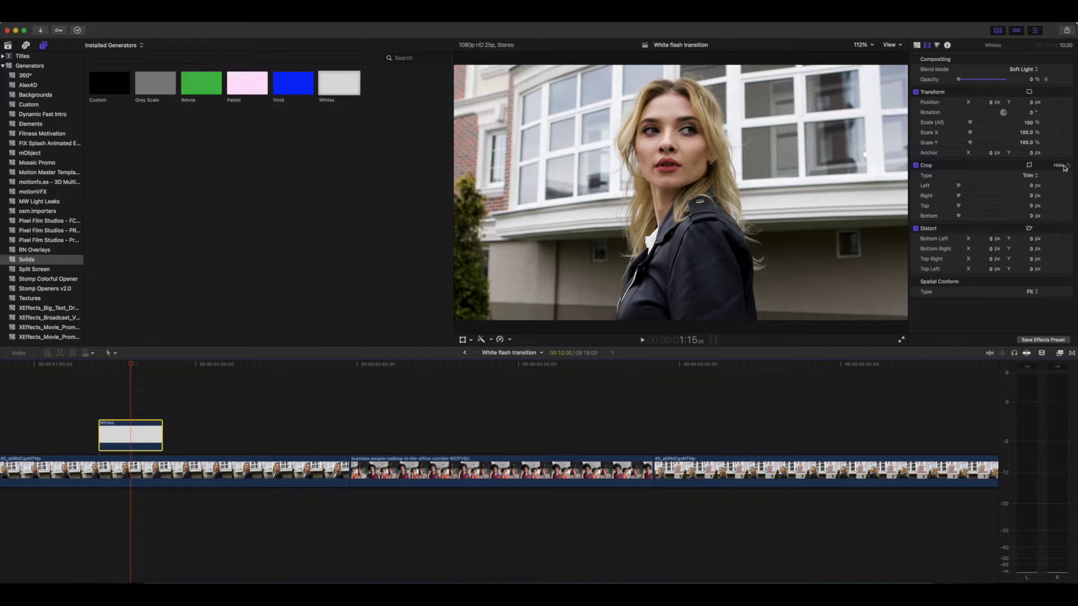
pyautogui.moveTo(966, 84); pyautogui.dragTo(980, 82)
pyautogui.moveTo(130, 369); pyautogui.dragTo(164, 374)
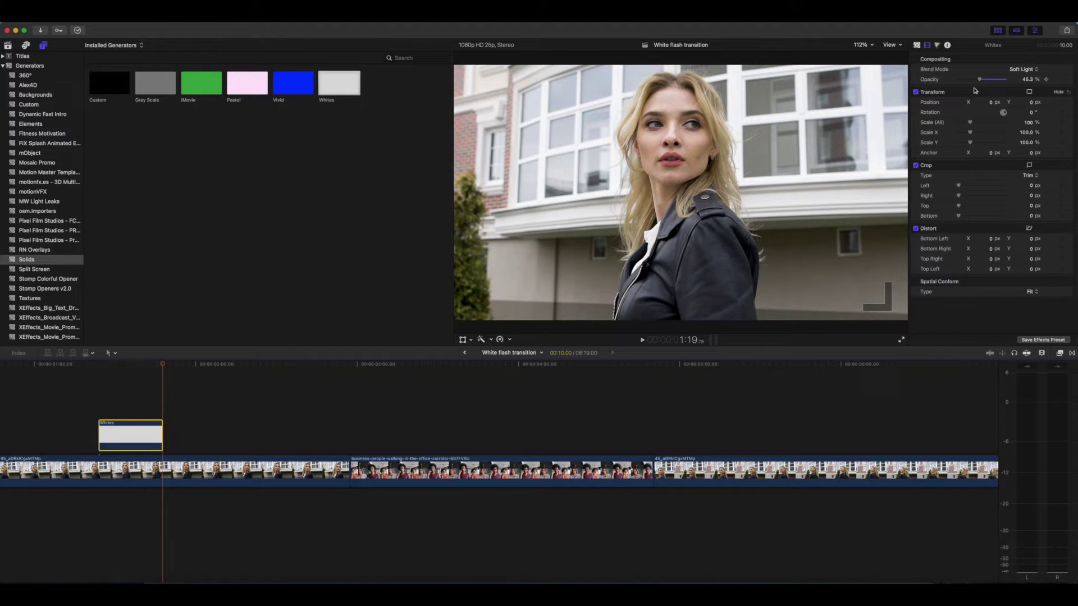
pyautogui.press('Left')
# Preview the first white flash from just before it, then zoom the timeline out.
pyautogui.click(40, 395)
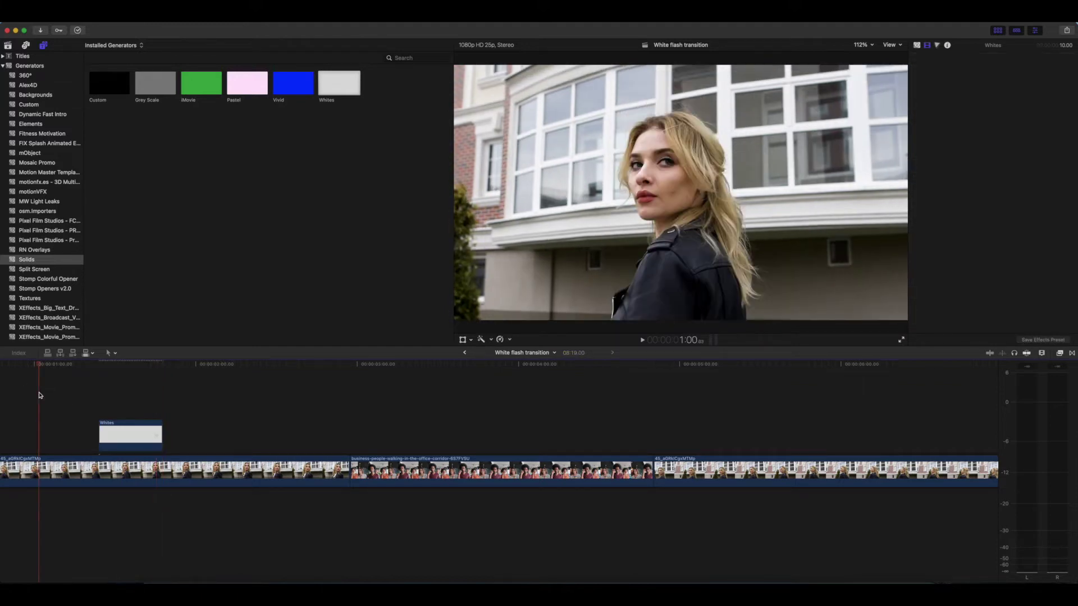
pyautogui.press('space')
pyautogui.press('space')
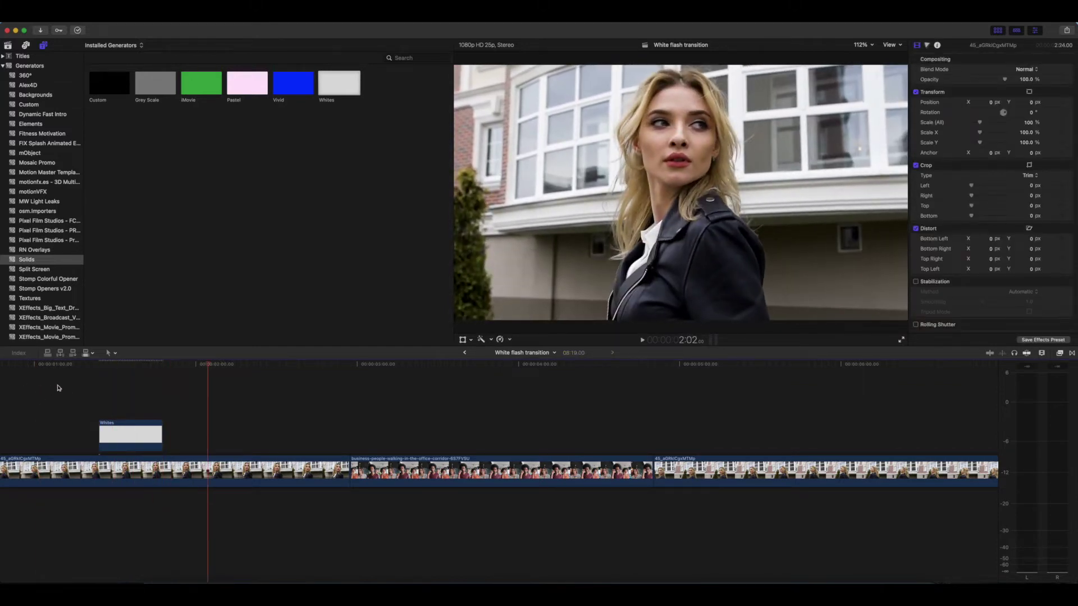
pyautogui.hotkey('shift', '?')
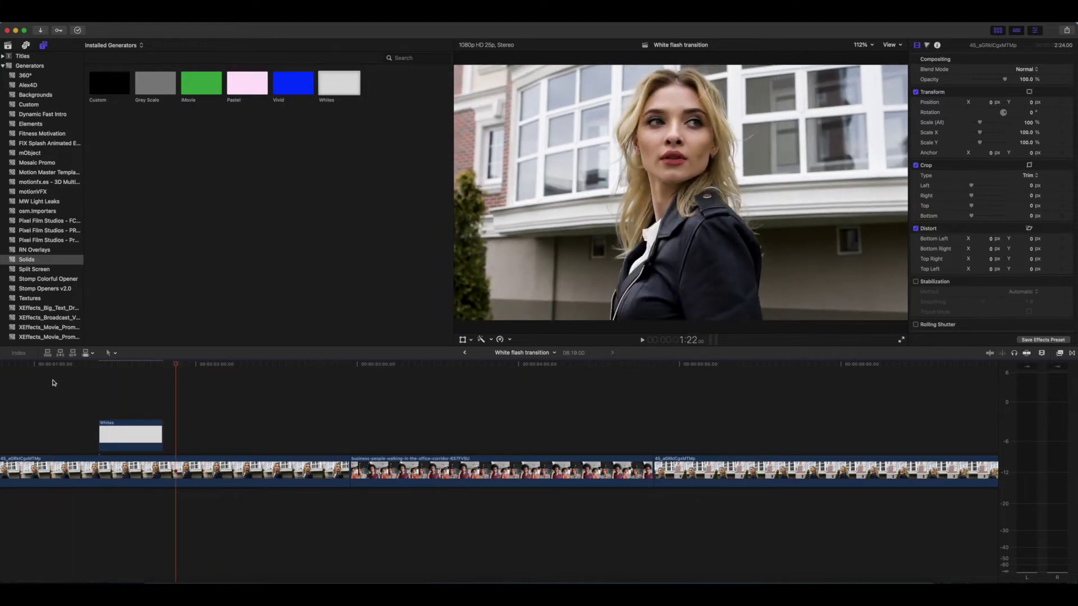
pyautogui.hscroll(-5, 53, 383)
pyautogui.click(79, 389)
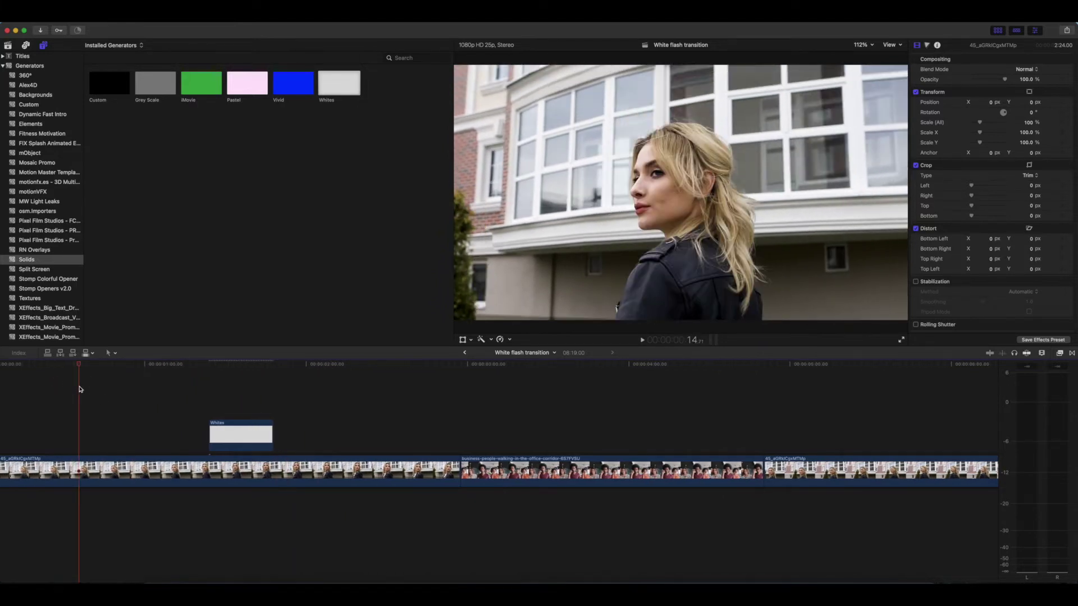
pyautogui.press('space')
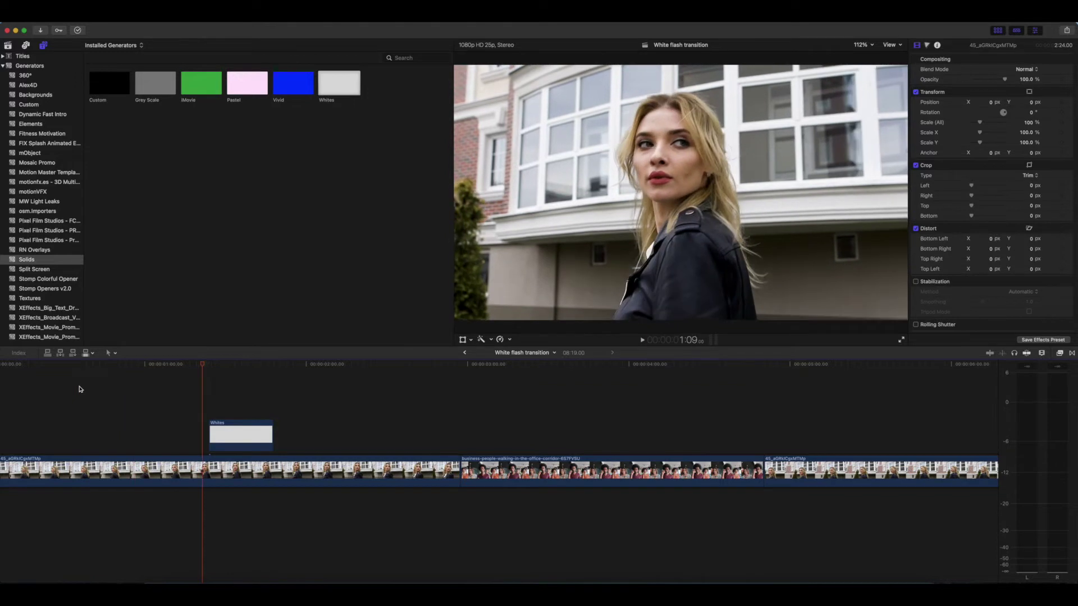
pyautogui.press('space')
pyautogui.press('super+minus')
pyautogui.press('super+minus')
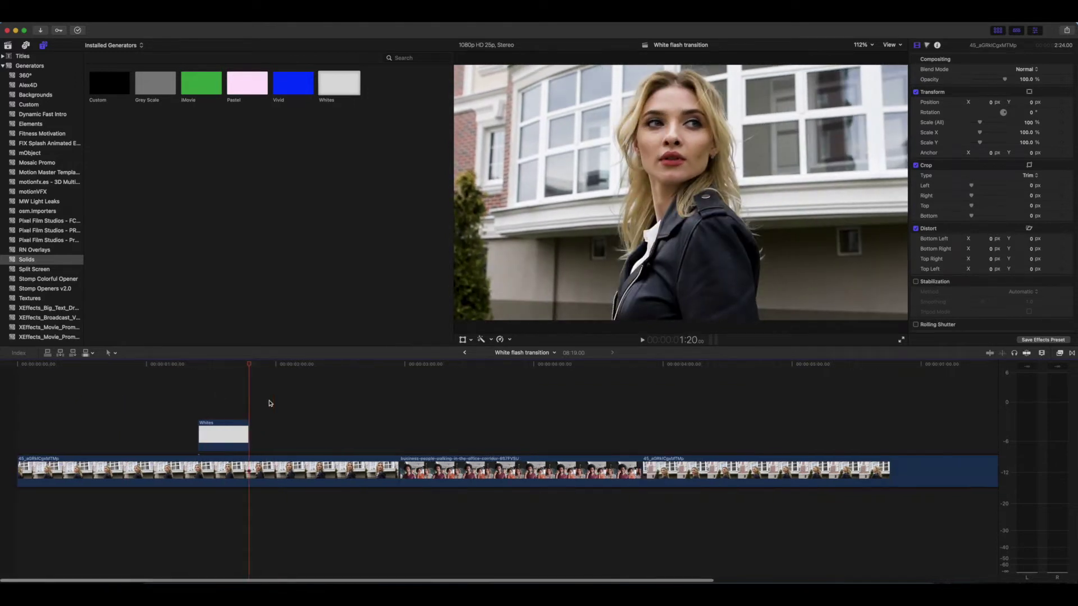
# Option-drag a copy of the Whites solid onto the cut into the office clip and play through it.
pyautogui.moveTo(156, 439); pyautogui.dragTo(281, 429)
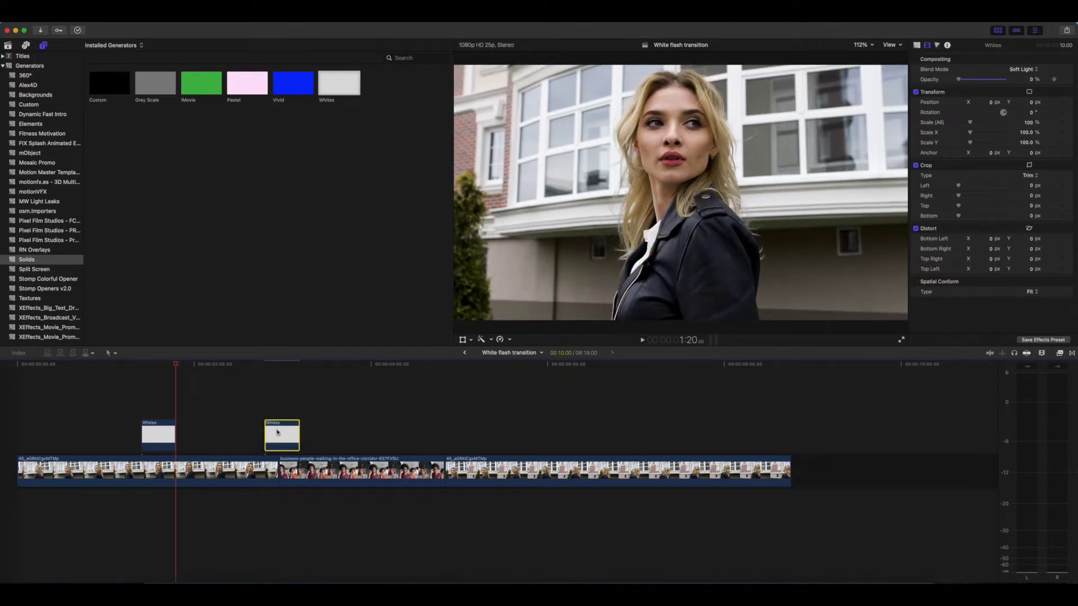
pyautogui.click(234, 403)
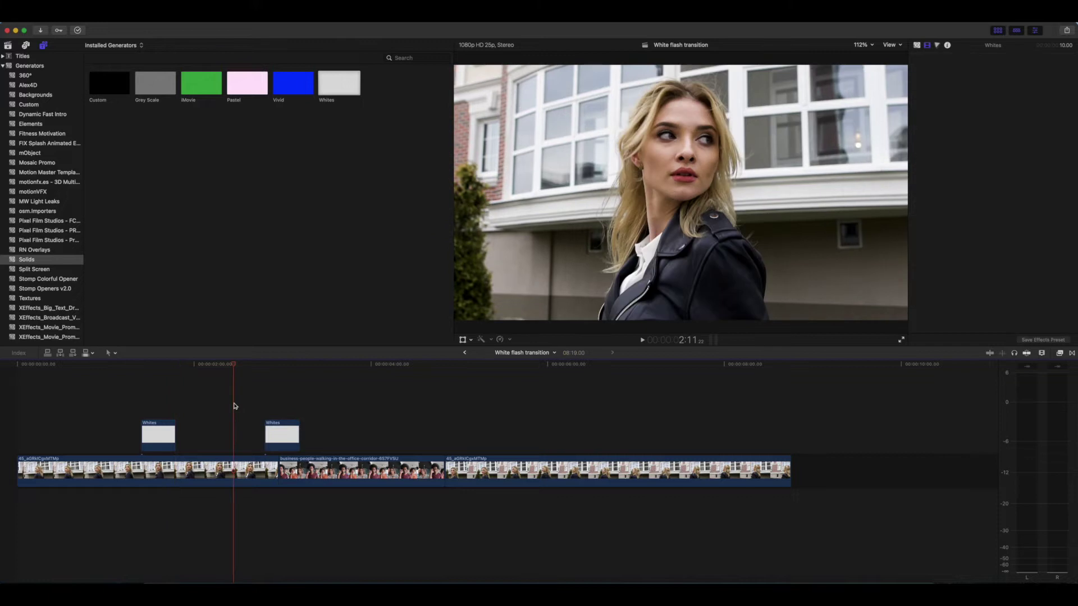
pyautogui.press('space')
pyautogui.press('space')
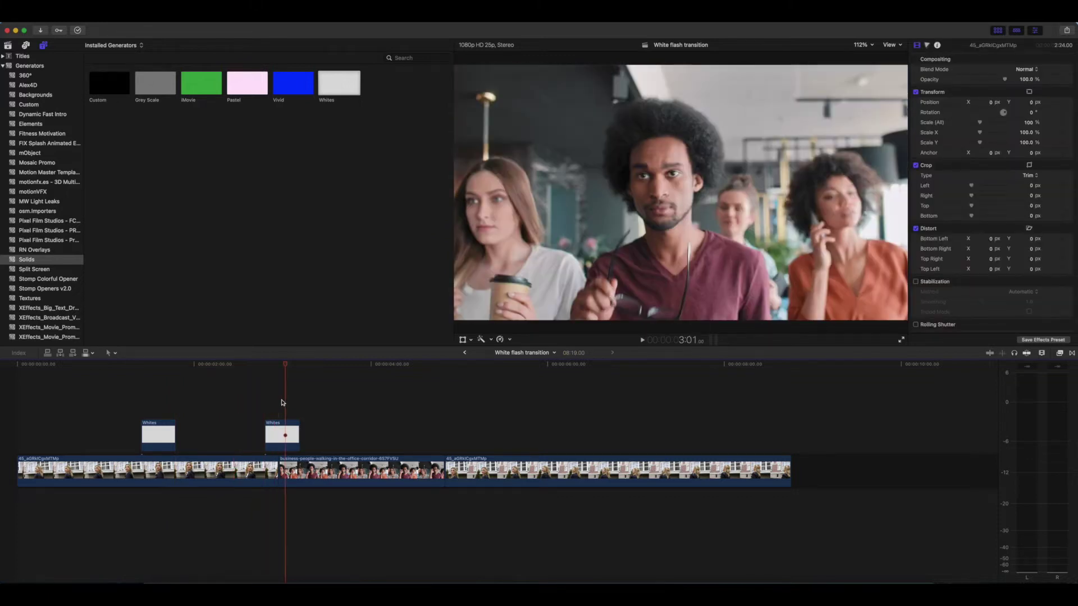
pyautogui.click(225, 402)
pyautogui.press('space')
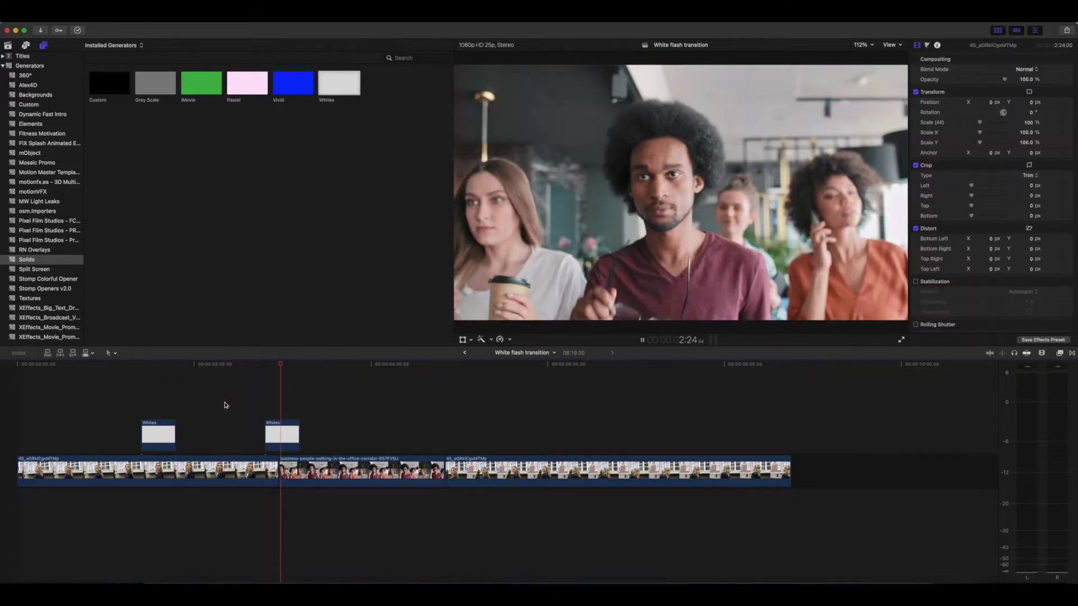
pyautogui.press('space')
# Set the second Whites solid's blend mode to Screen.
pyautogui.click(278, 409)
pyautogui.click(283, 427)
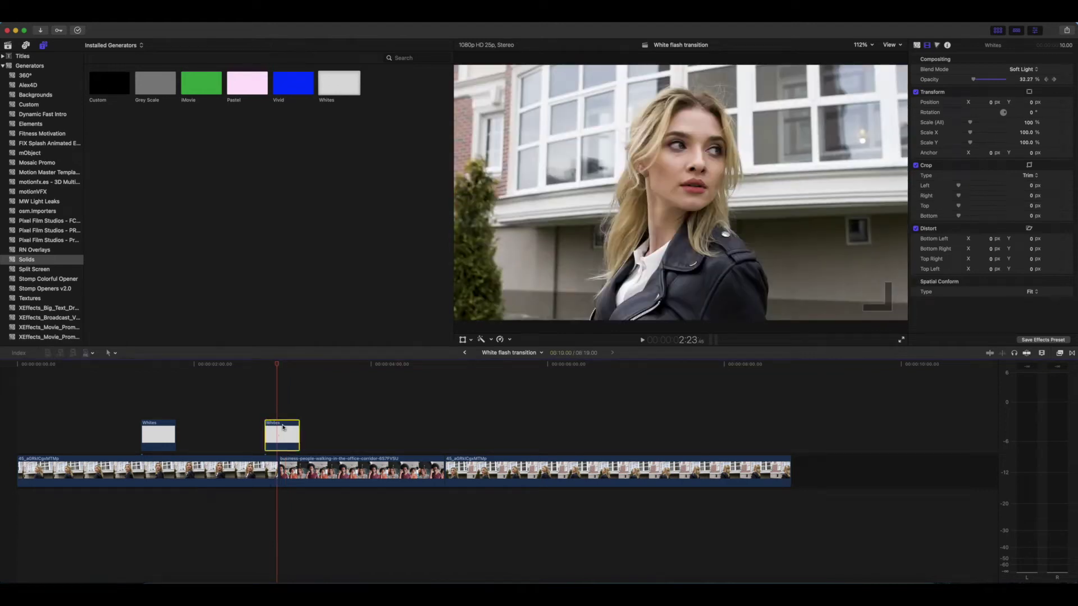
pyautogui.click(1025, 71)
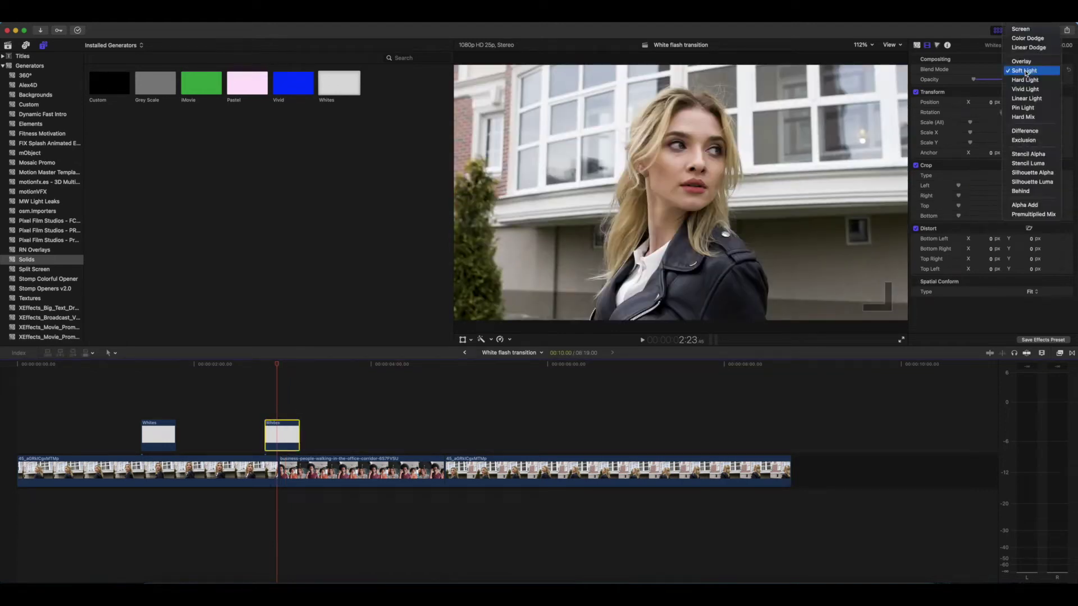
pyautogui.click(1020, 30)
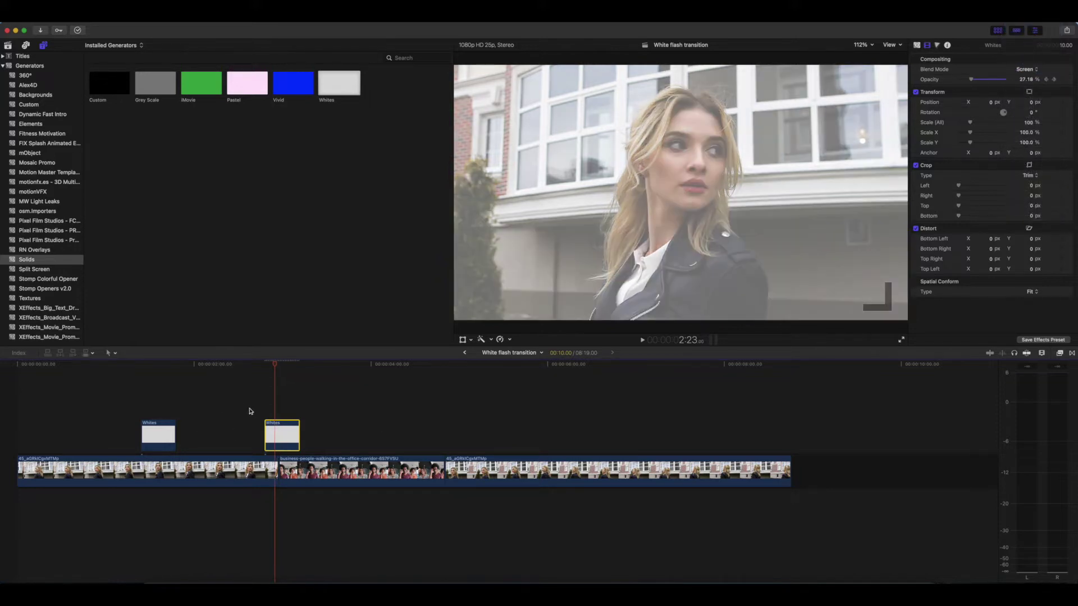
# Preview the second flash, then show the Whites clip's Video Animation keyframes.
pyautogui.click(236, 404)
pyautogui.press('space')
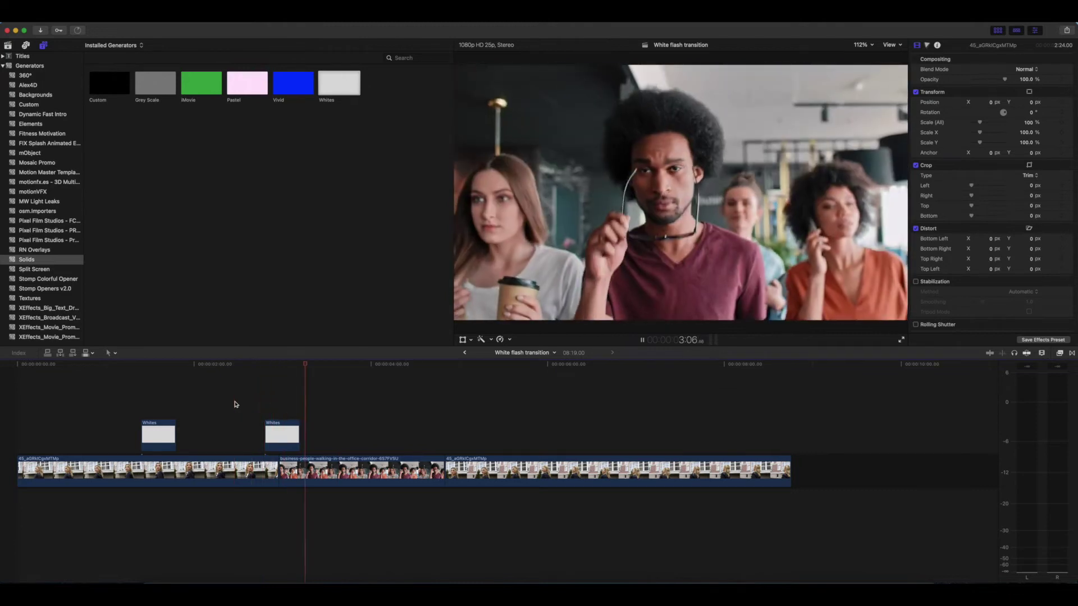
pyautogui.press('space')
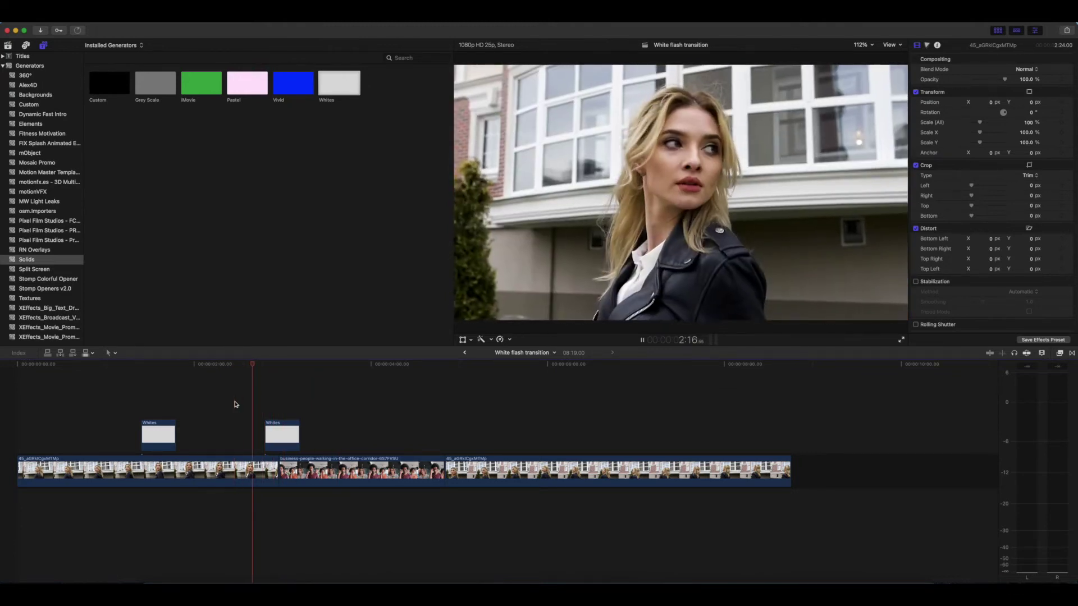
pyautogui.click(282, 438)
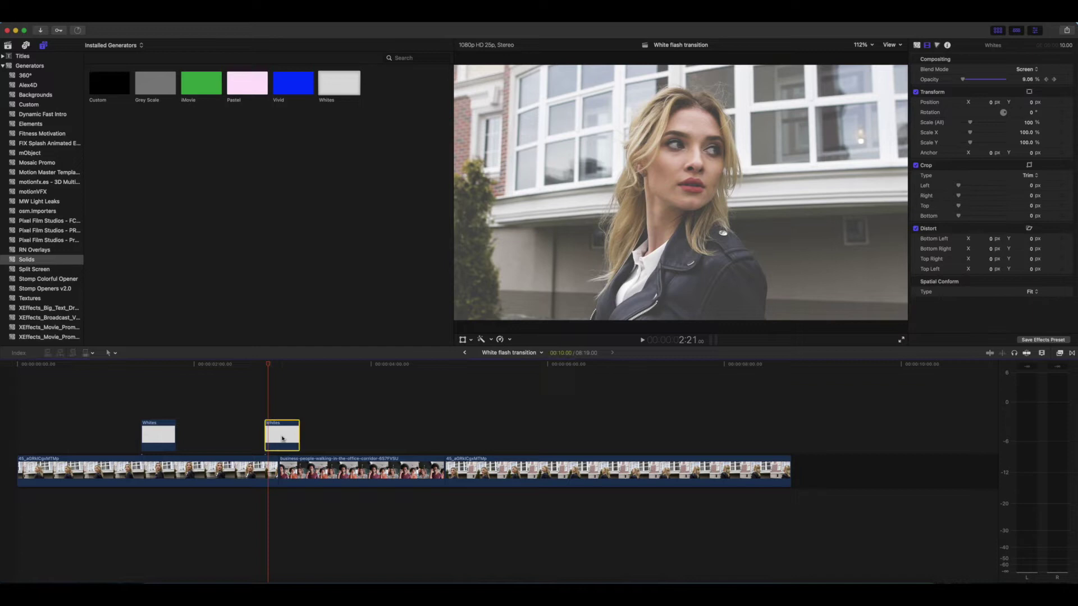
pyautogui.hotkey('ctrl', 'v')
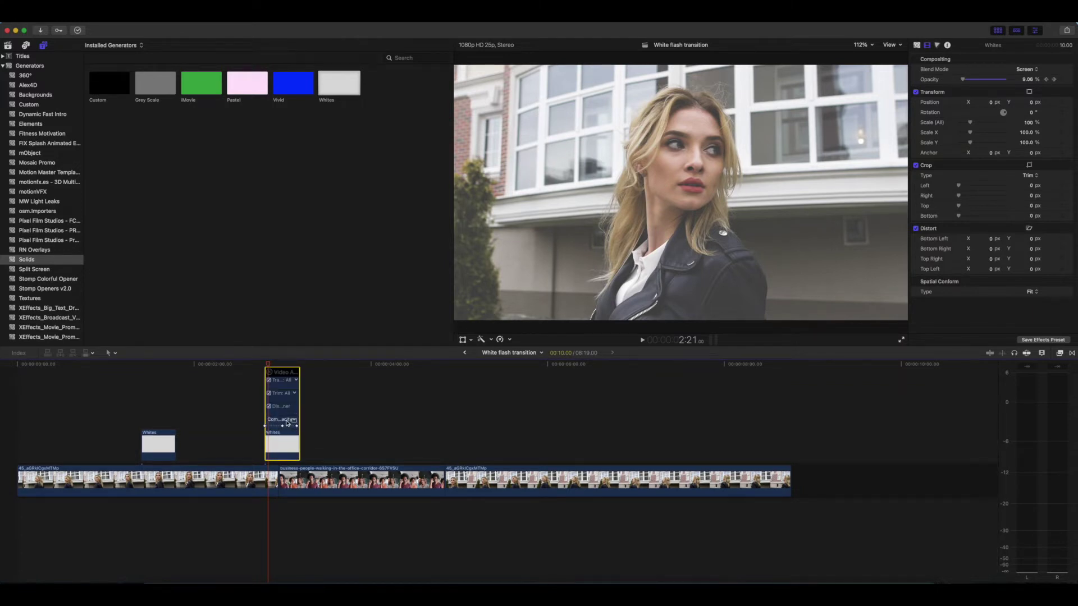
# Expand the second Whites solid's opacity curve in Video Animation and select its end keyframe.
pyautogui.click(287, 423)
pyautogui.hotkey('ctrl', '=')
pyautogui.hotkey('ctrl', '=')
pyautogui.hotkey('ctrl', '=')
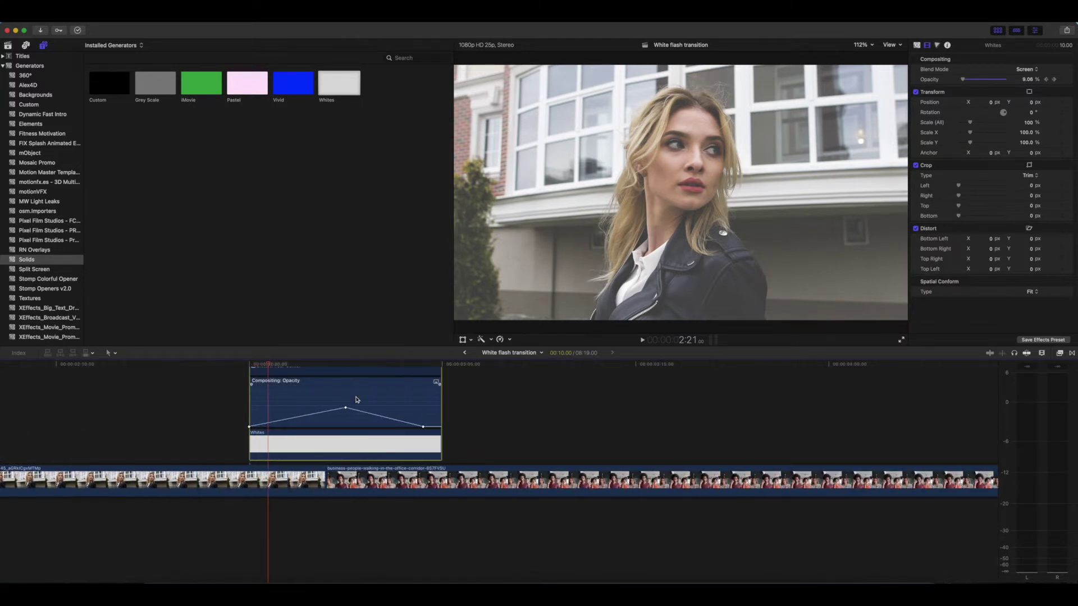
pyautogui.hotkey('ctrl', '-')
pyautogui.hotkey('ctrl', 'v')
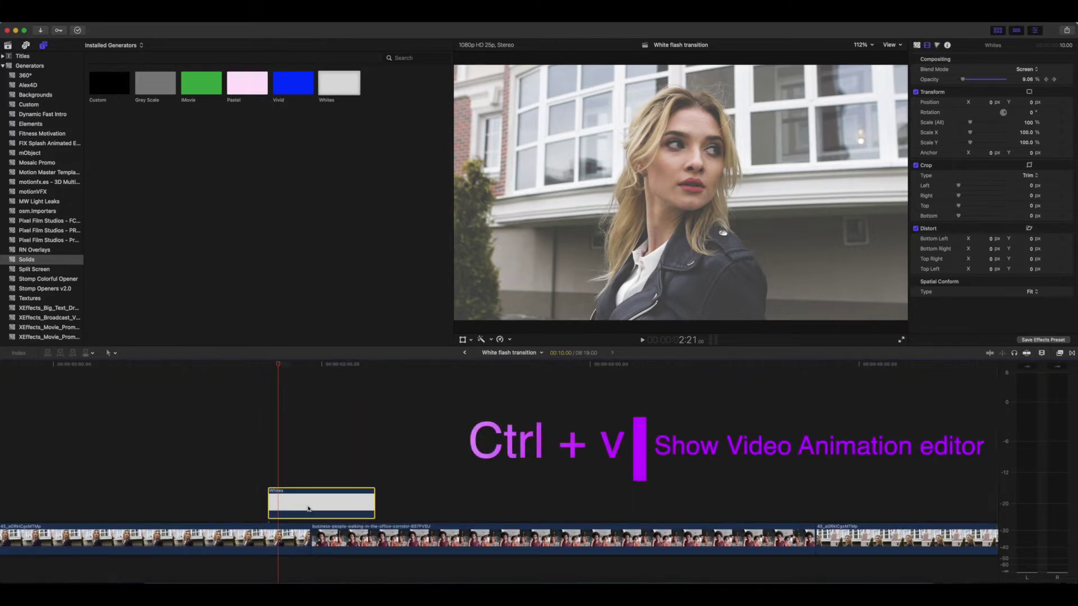
pyautogui.hotkey('ctrl', 'v')
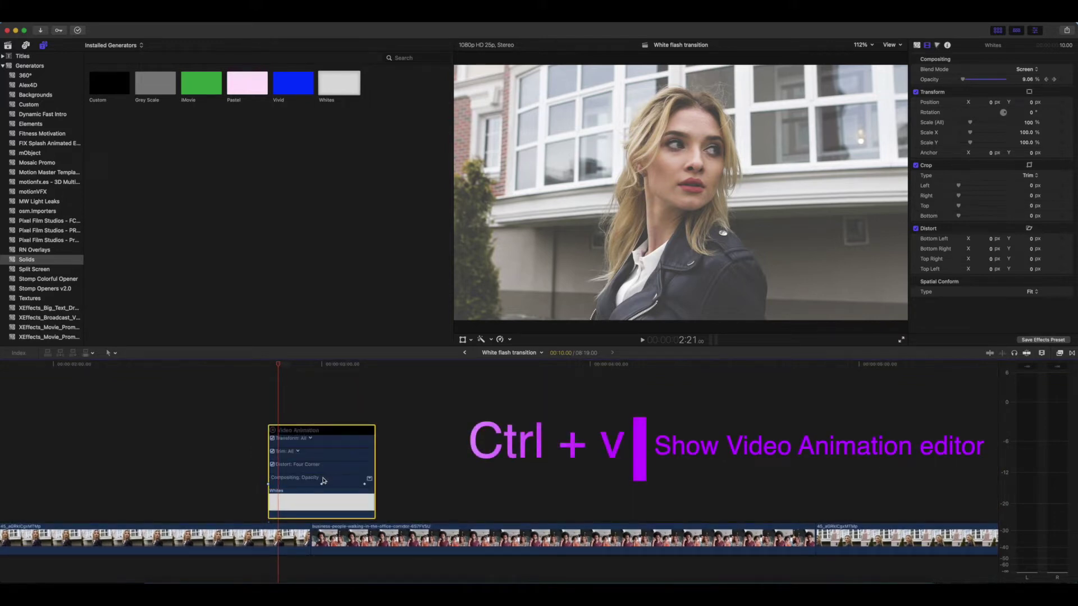
pyautogui.doubleClick(323, 481)
pyautogui.moveTo(322, 468)
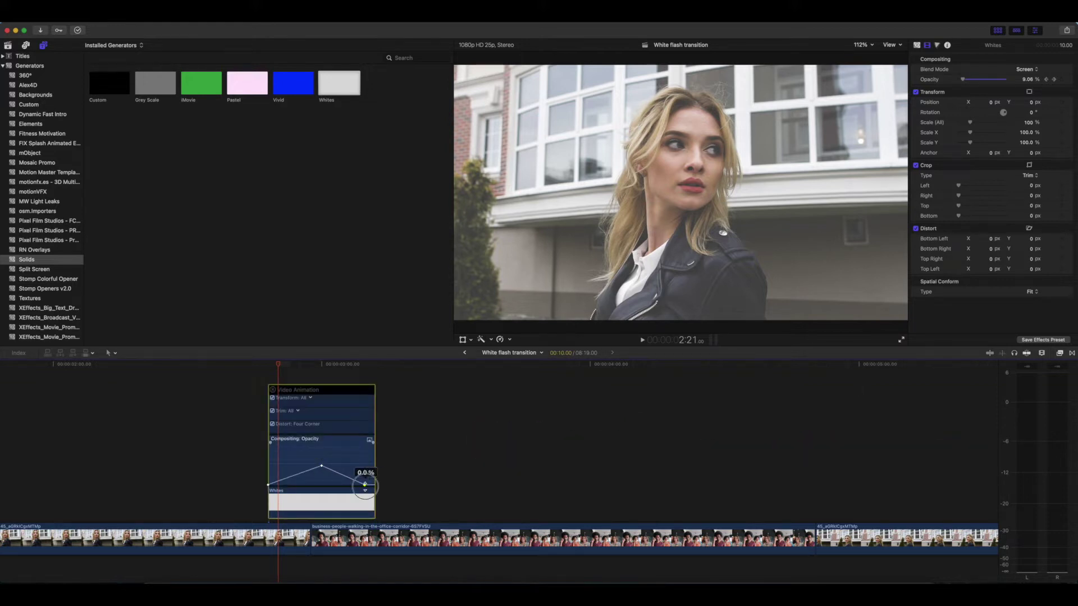
pyautogui.click(374, 486)
pyautogui.click(270, 365)
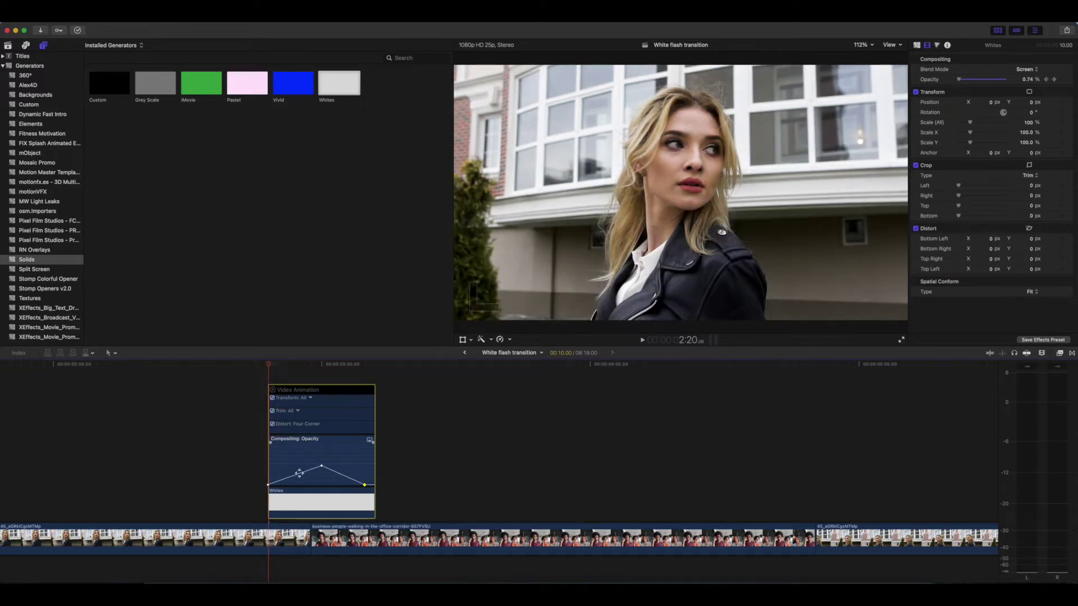
# Make the rising opacity ramp Ease and the falling ramp Ease In, then shift the keyframes.
pyautogui.rightClick(300, 473)
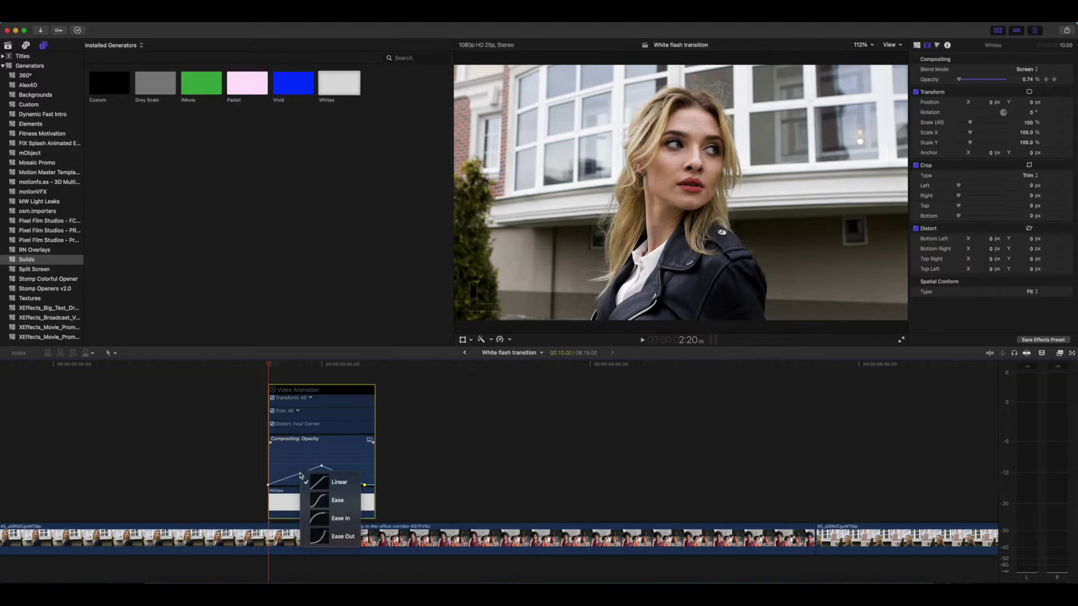
pyautogui.click(321, 503)
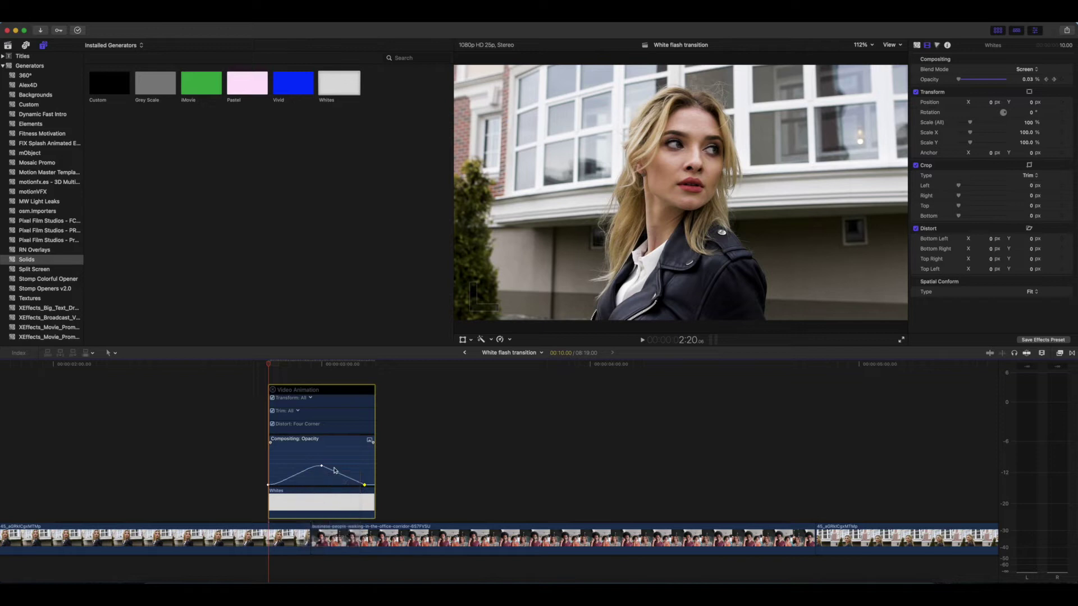
pyautogui.rightClick(336, 471)
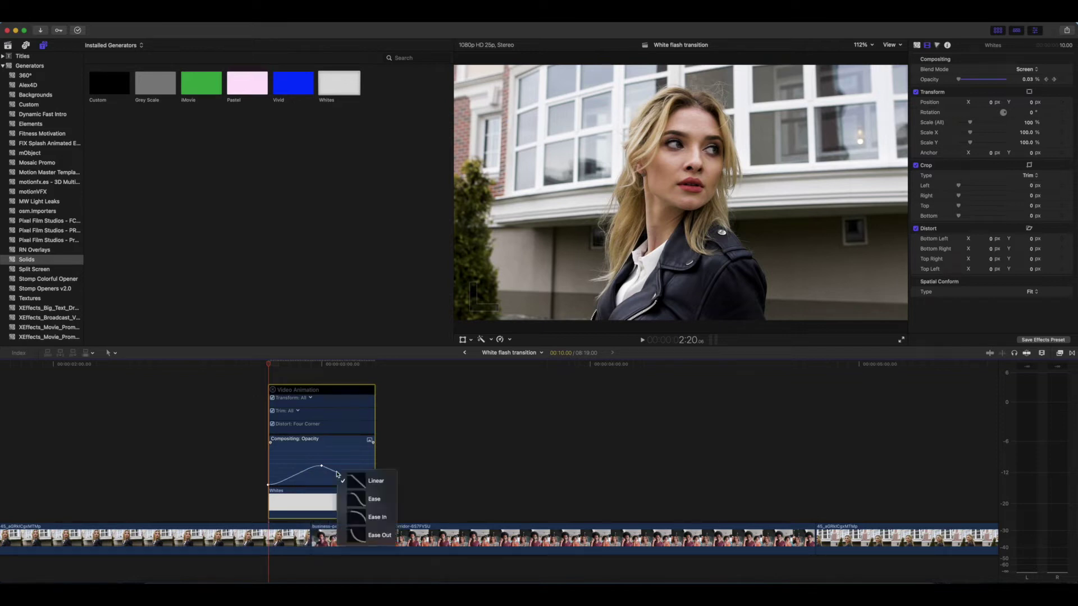
pyautogui.click(355, 534)
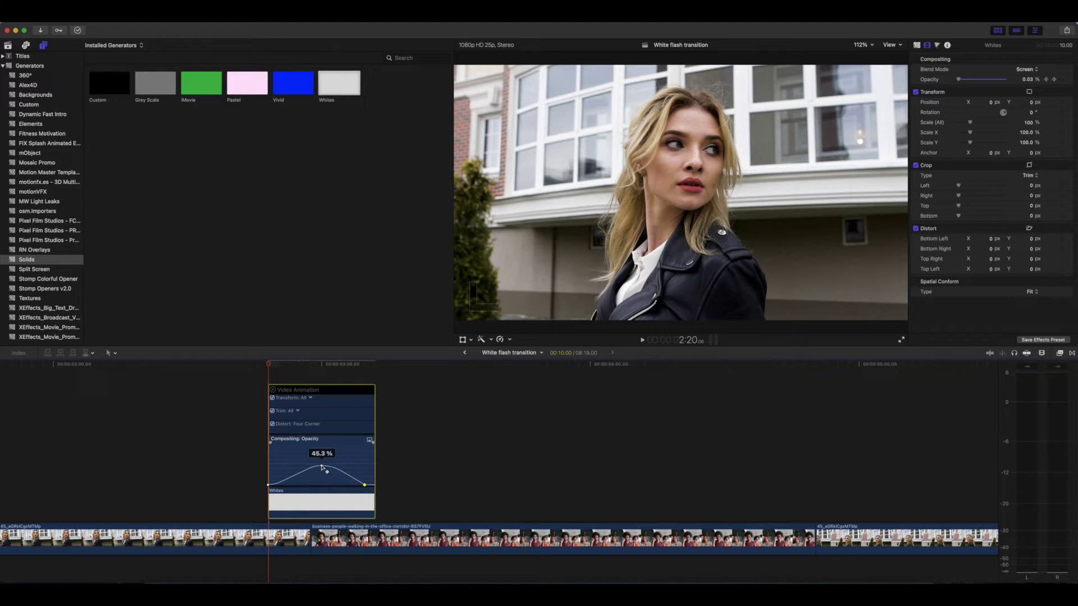
pyautogui.moveTo(321, 466); pyautogui.dragTo(375, 484)
pyautogui.moveTo(365, 486)
pyautogui.moveTo(343, 466); pyautogui.dragTo(348, 467)
# Move the peak opacity keyframe near the clip's end, replaying the flash to compare.
pyautogui.hotkey('shift', '/')
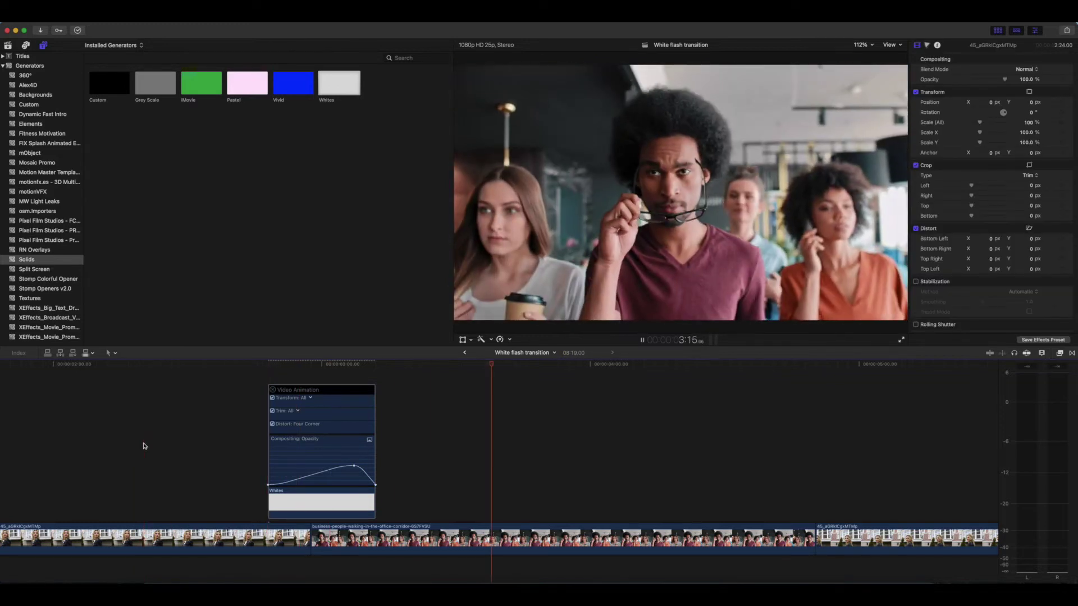
pyautogui.click(316, 511)
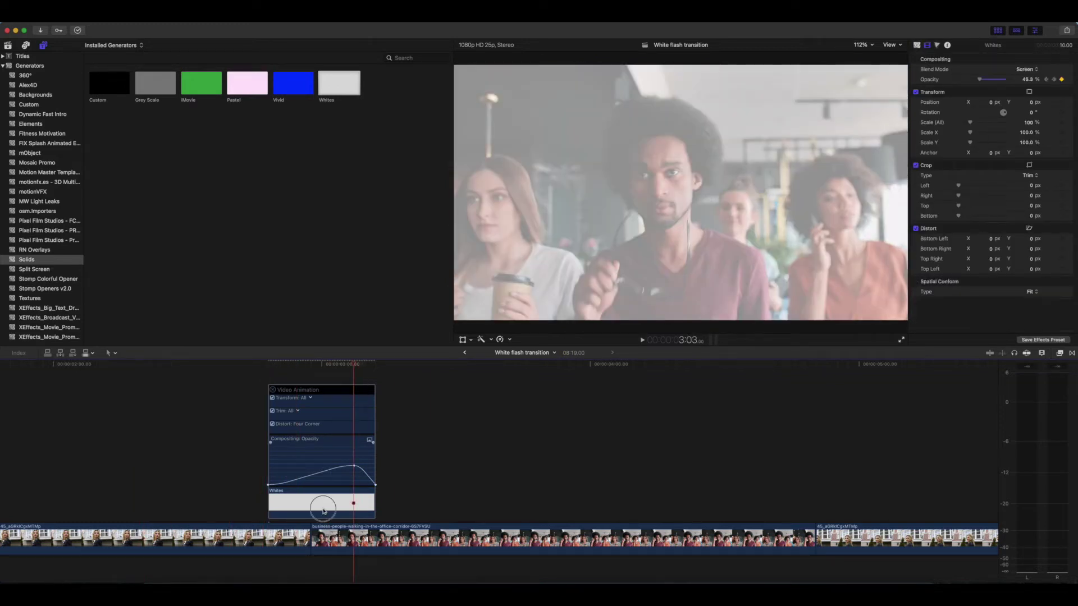
pyautogui.moveTo(355, 463); pyautogui.dragTo(278, 466)
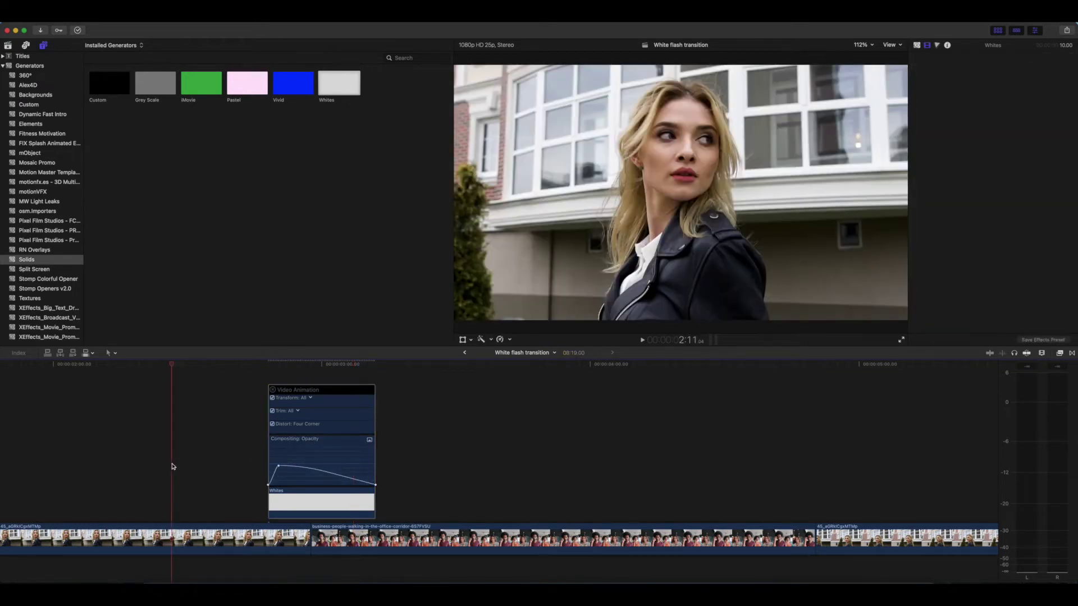
pyautogui.press('space')
pyautogui.press('space')
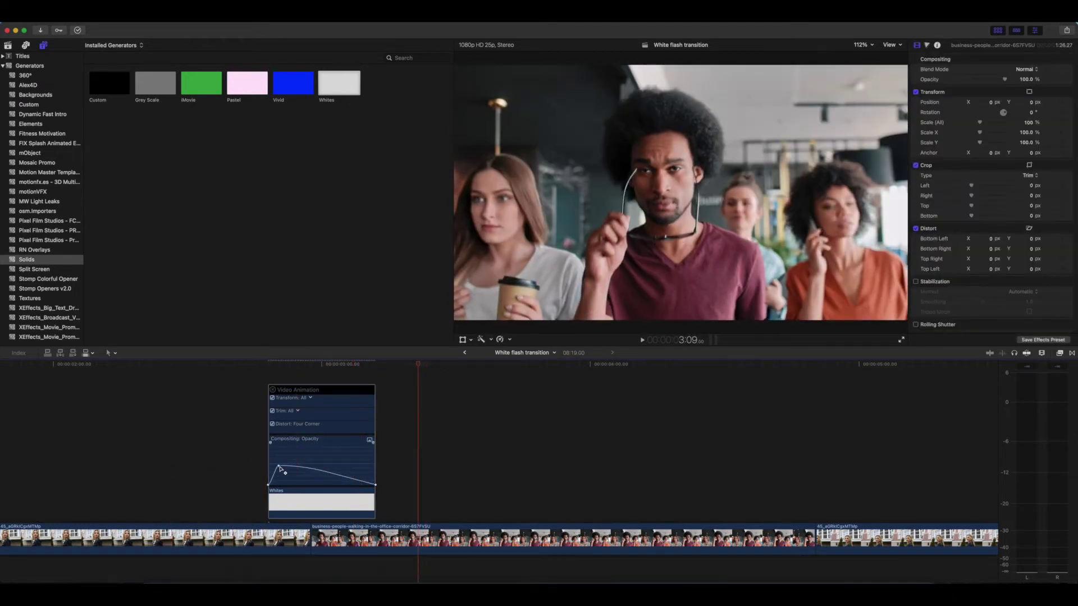
pyautogui.moveTo(281, 468); pyautogui.dragTo(365, 466)
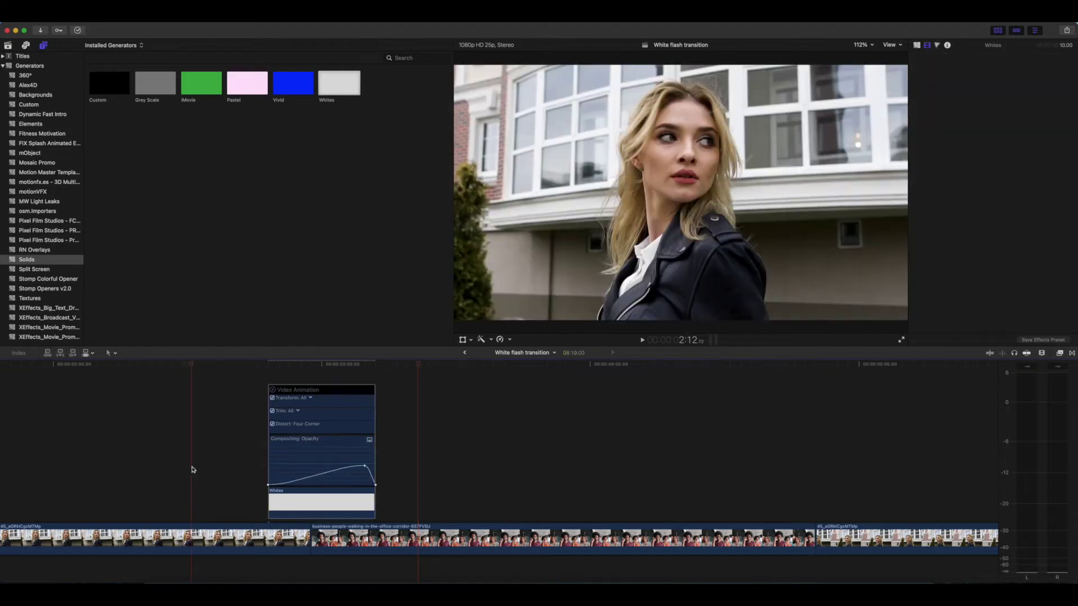
pyautogui.click(192, 469)
pyautogui.press('space')
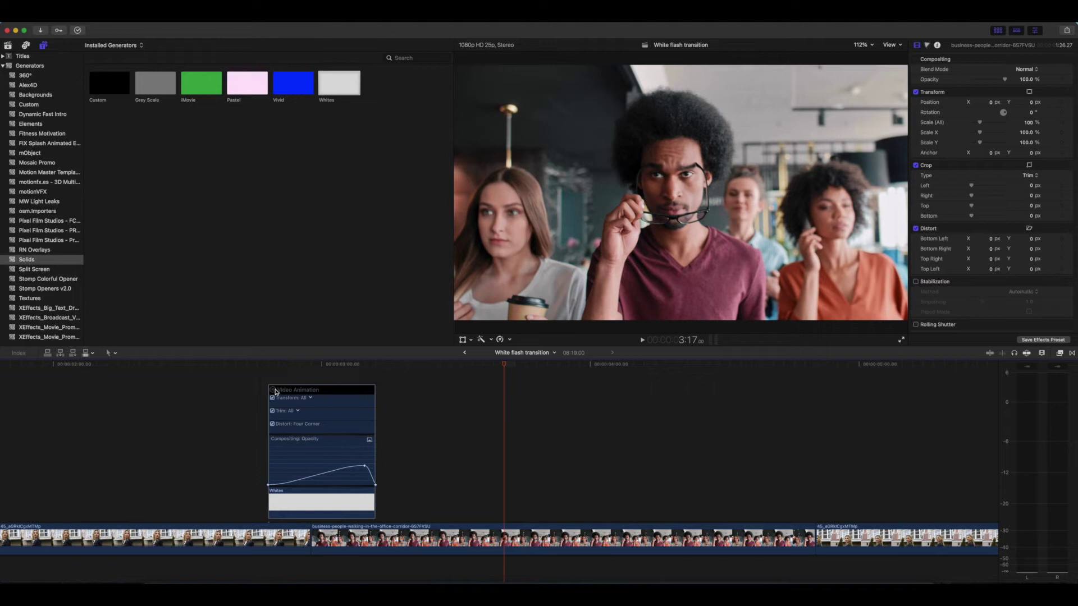
# Close the animation editor, zoom out, and play back both white flash transitions.
pyautogui.click(274, 390)
pyautogui.press('super+minus')
pyautogui.press('super+minus')
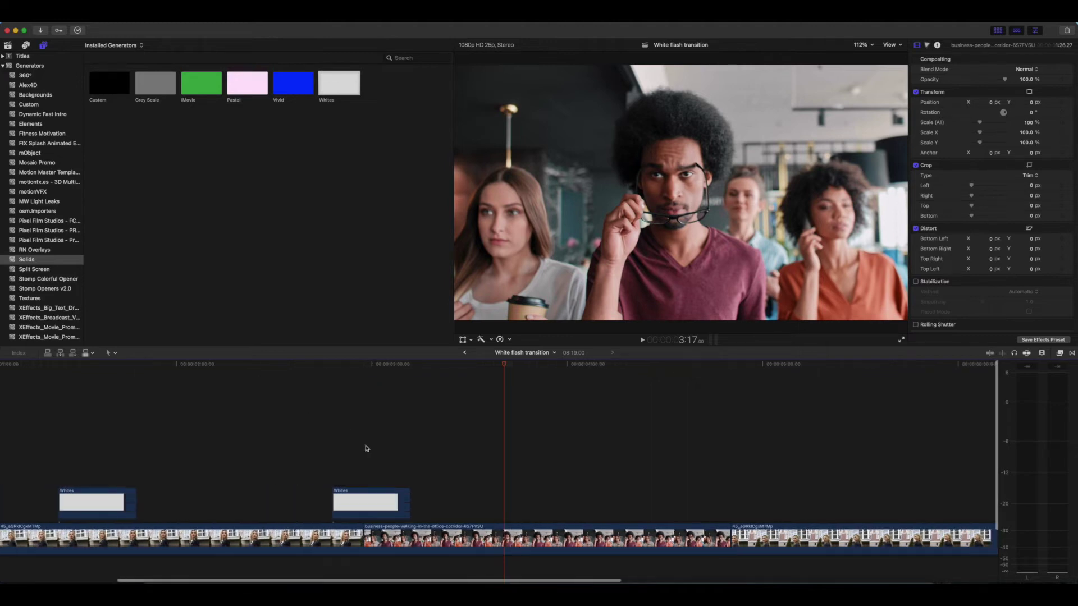
pyautogui.click(56, 443)
pyautogui.press('space')
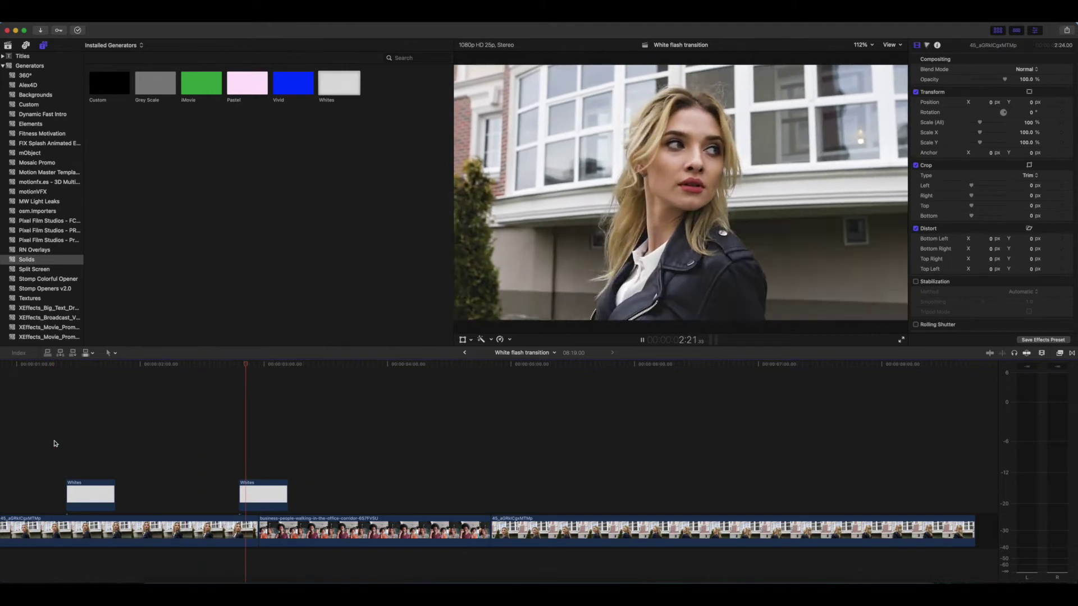
pyautogui.press('space')
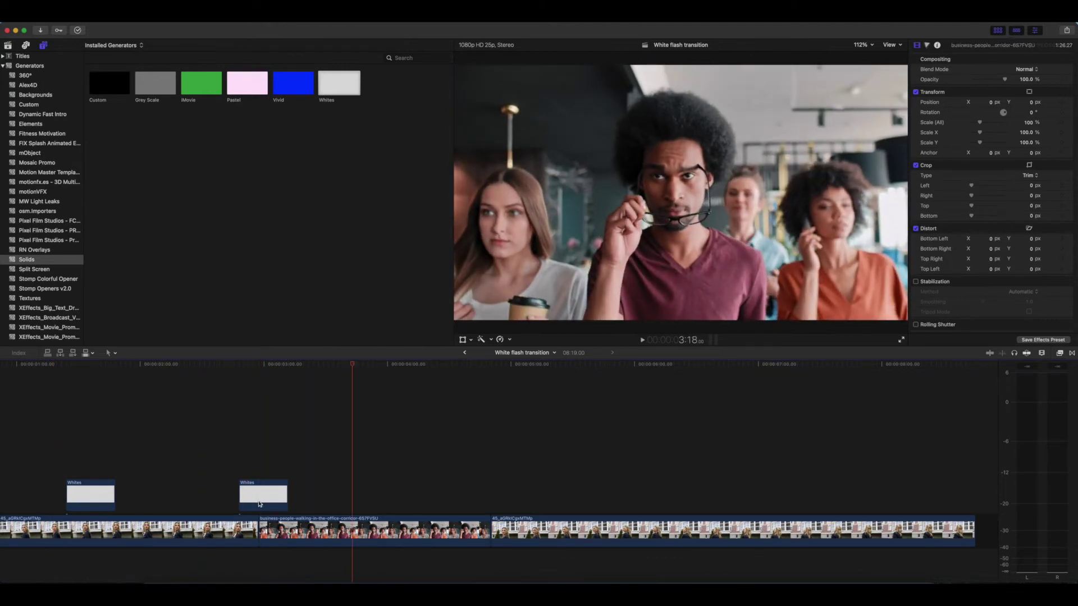
# Option-drag a copy of the Whites solid over the last cut and delete the extra copy.
pyautogui.moveTo(259, 503); pyautogui.dragTo(391, 425)
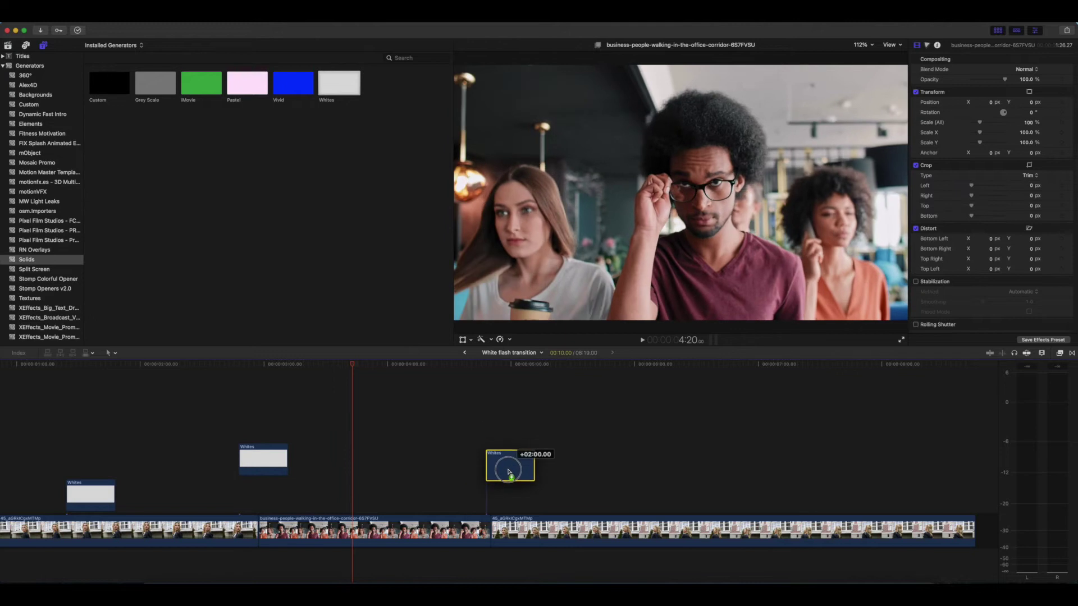
pyautogui.moveTo(509, 472); pyautogui.dragTo(494, 473)
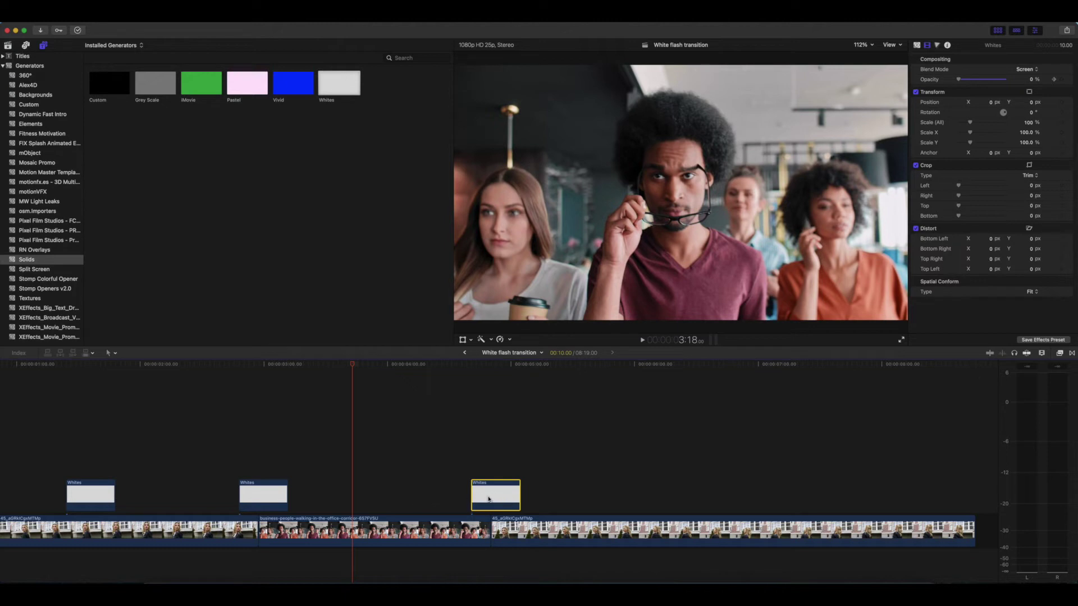
pyautogui.moveTo(284, 497); pyautogui.dragTo(399, 493)
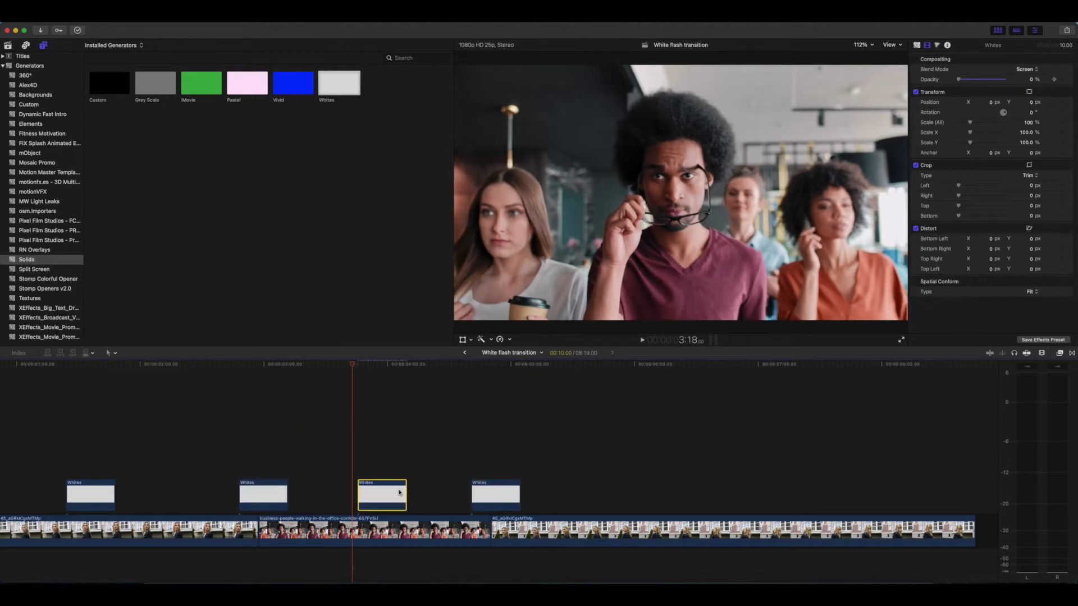
pyautogui.press('Delete')
# Lengthen the third Whites solid to 1:00, centre it over the cut, and play it back.
pyautogui.hscroll(5, 460, 497)
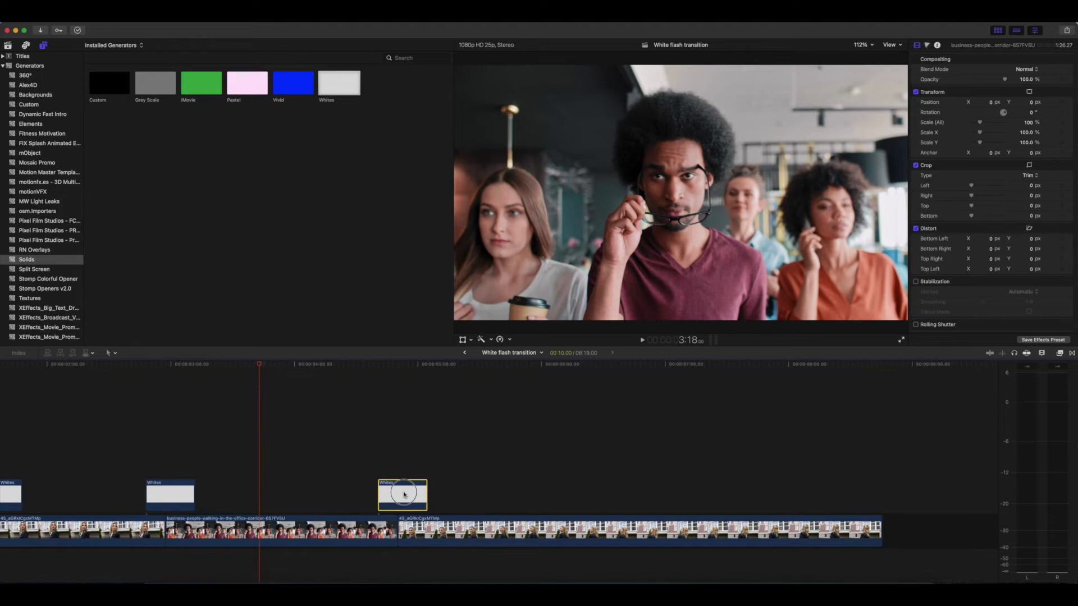
pyautogui.click(402, 495)
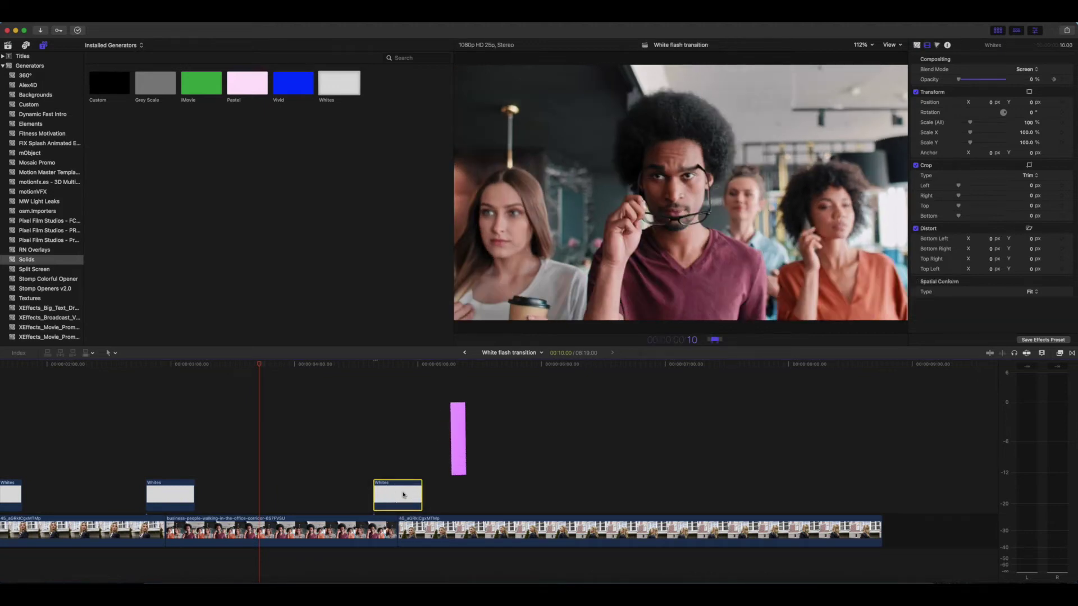
pyautogui.write('100')
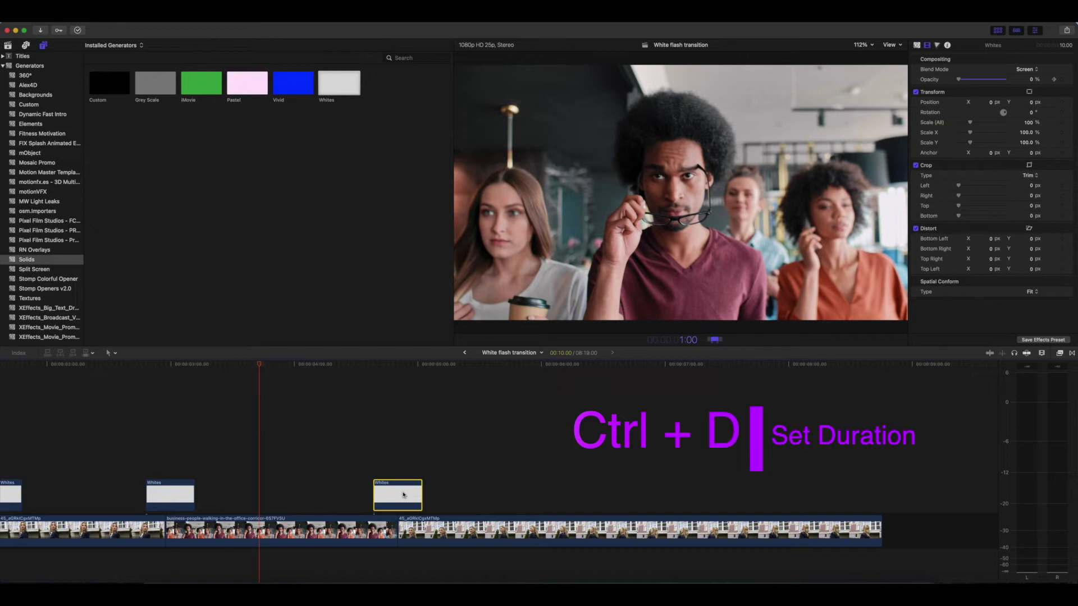
pyautogui.press('Return')
pyautogui.moveTo(443, 493); pyautogui.dragTo(419, 493)
pyautogui.press('space')
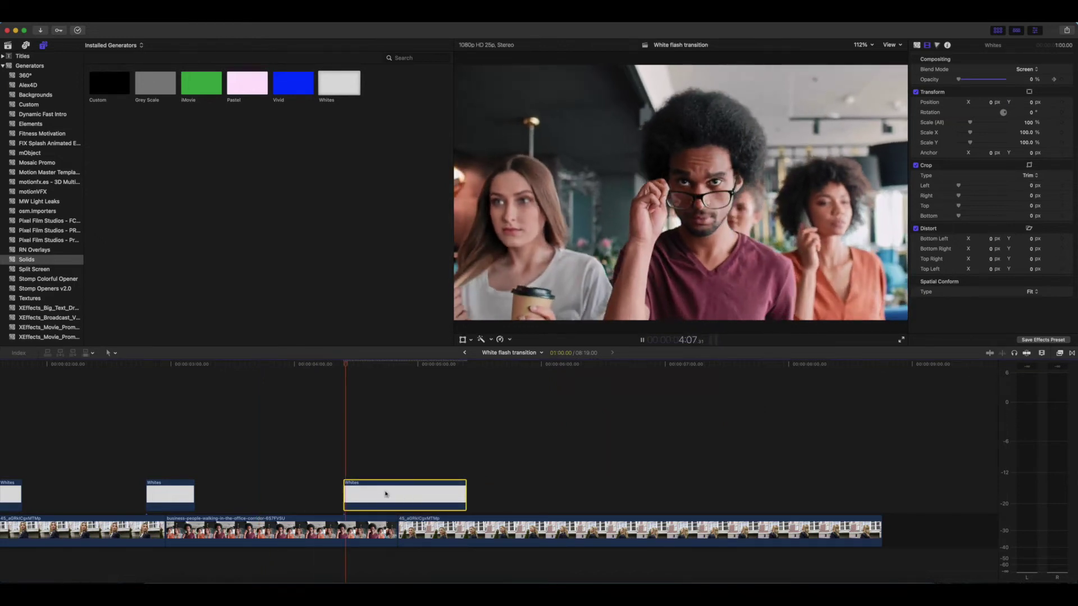
# Apply Masks > Graduated Mask from the Effects browser to the third Whites solid over the final cut.
pyautogui.click(394, 452)
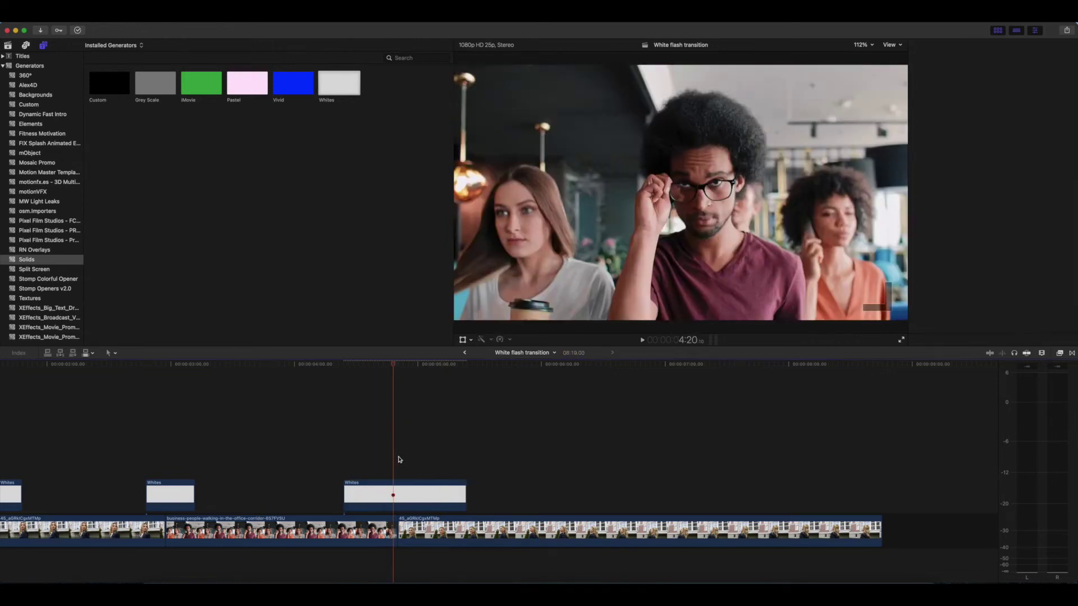
pyautogui.click(396, 496)
pyautogui.moveTo(395, 375)
pyautogui.mouseDown()
pyautogui.moveTo(350, 377)
pyautogui.moveTo(406, 384)
pyautogui.moveTo(381, 392)
pyautogui.mouseUp()
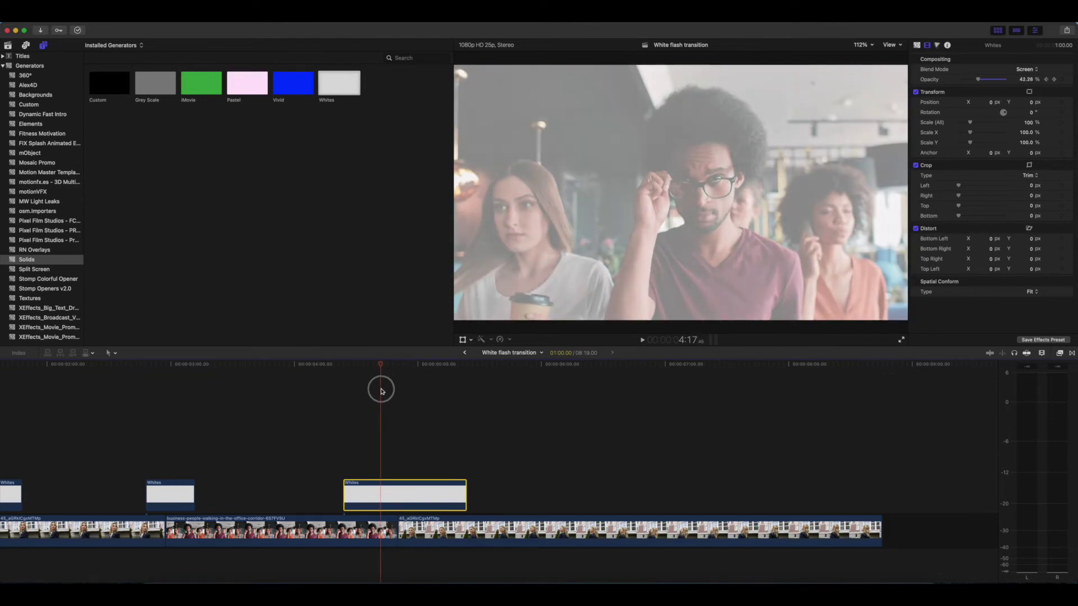
pyautogui.click(1060, 354)
pyautogui.scroll(5, 679, 420)
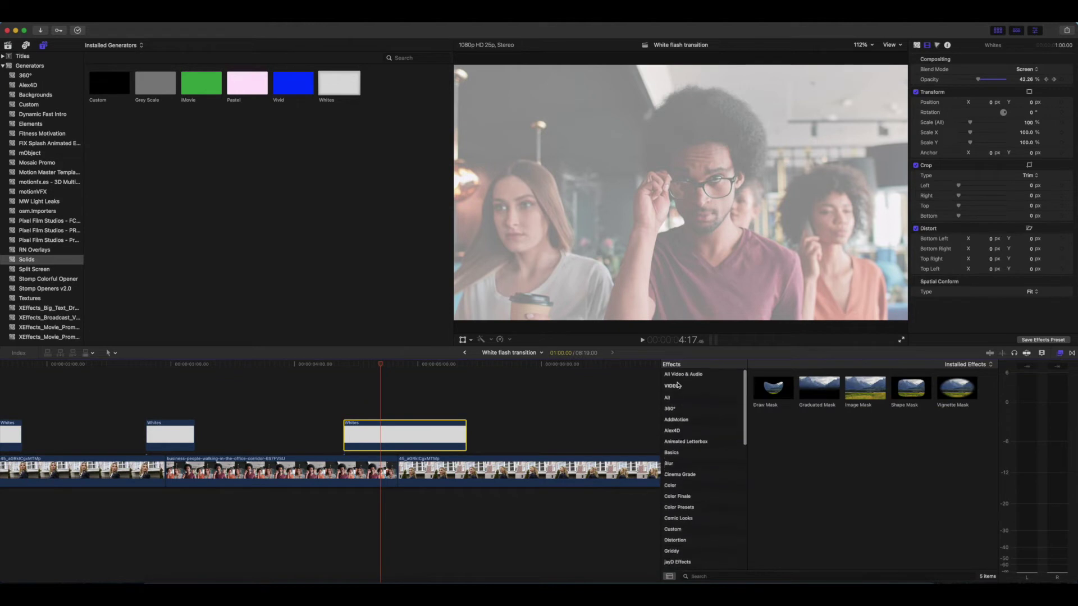
pyautogui.scroll(-4, 700, 478)
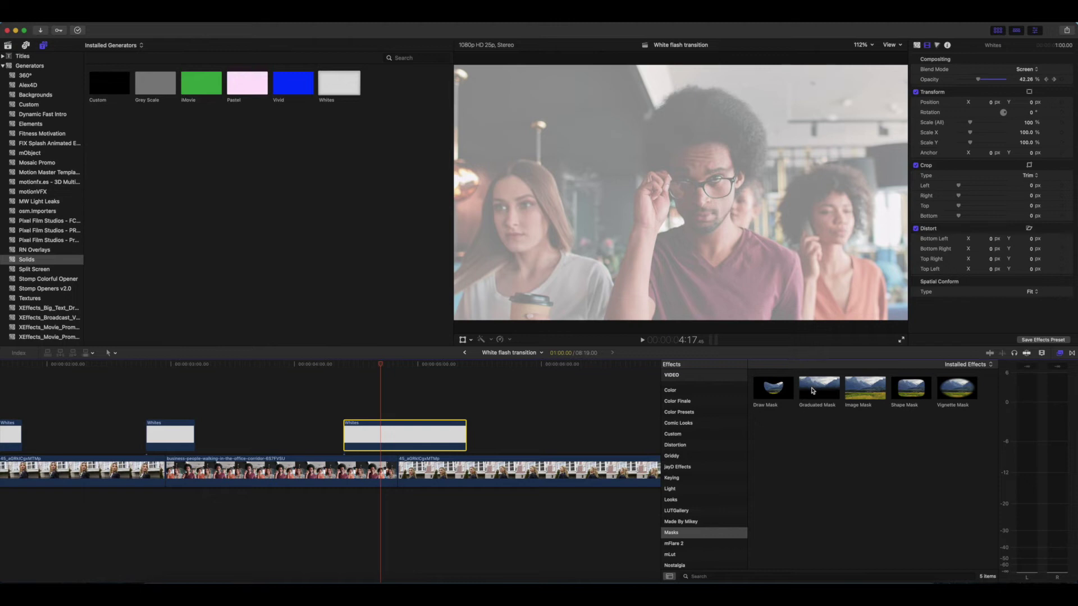
pyautogui.moveTo(813, 390); pyautogui.dragTo(415, 432)
# Drag the Graduated Mask centre to the top edge (Y 0.48) and target down to Y -0.53.
pyautogui.moveTo(681, 249); pyautogui.dragTo(680, 245)
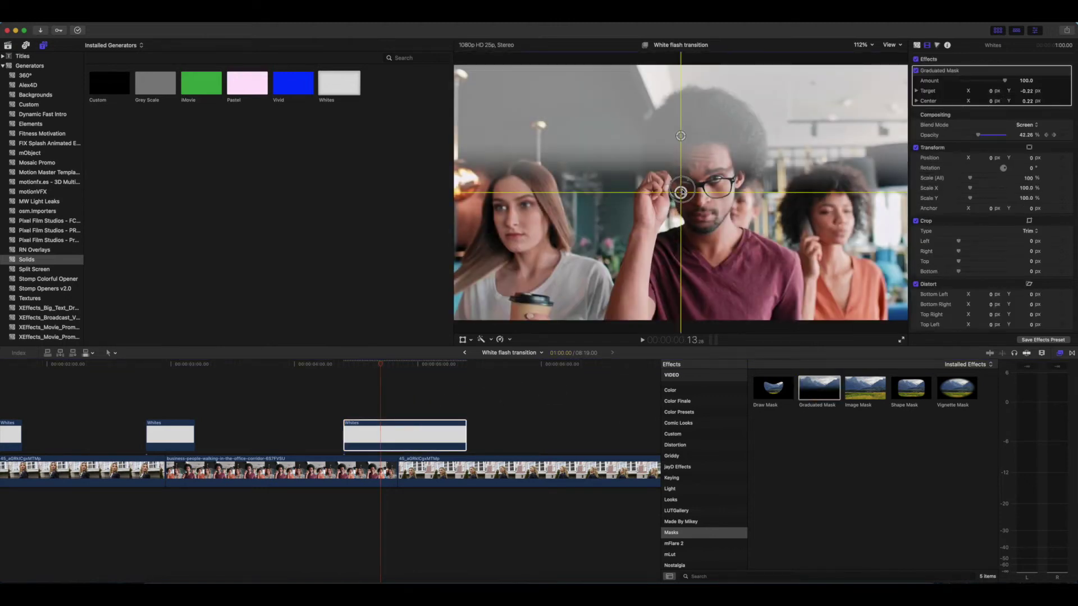
pyautogui.moveTo(680, 135); pyautogui.dragTo(786, 149)
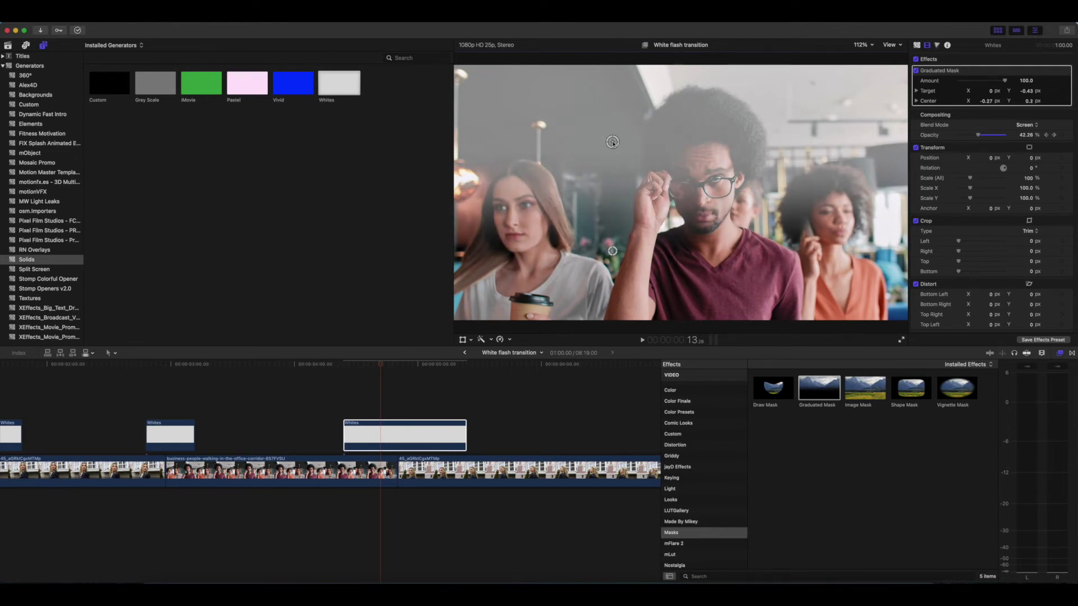
pyautogui.moveTo(613, 250)
pyautogui.mouseDown()
pyautogui.moveTo(513, 204)
pyautogui.moveTo(663, 194)
pyautogui.moveTo(556, 224)
pyautogui.moveTo(579, 224)
pyautogui.moveTo(619, 245)
pyautogui.moveTo(615, 252)
pyautogui.mouseUp()
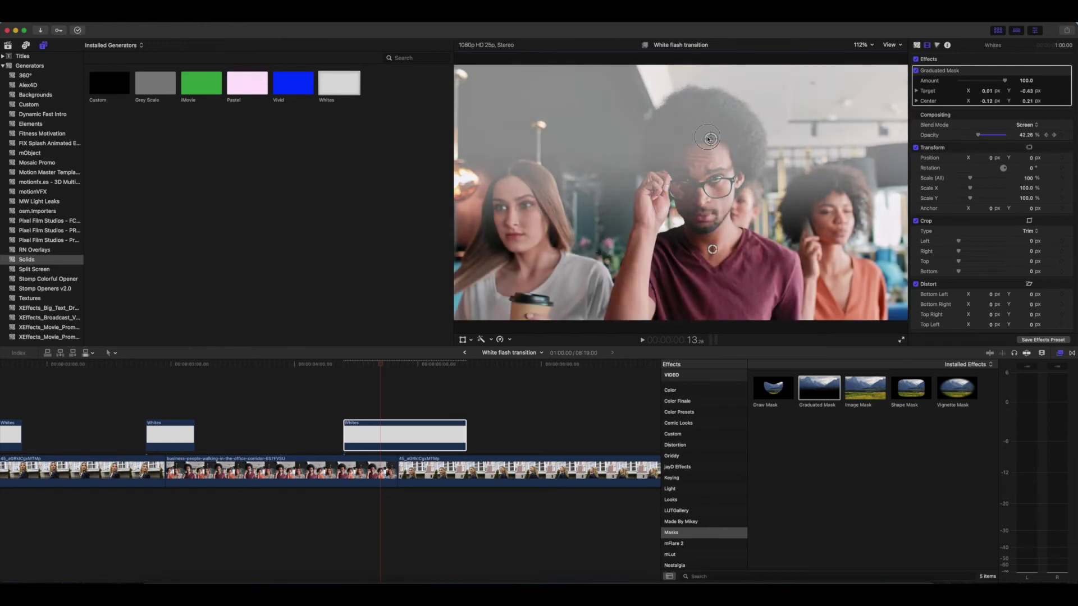
pyautogui.moveTo(708, 138); pyautogui.dragTo(702, 133)
pyautogui.moveTo(704, 245); pyautogui.dragTo(702, 271)
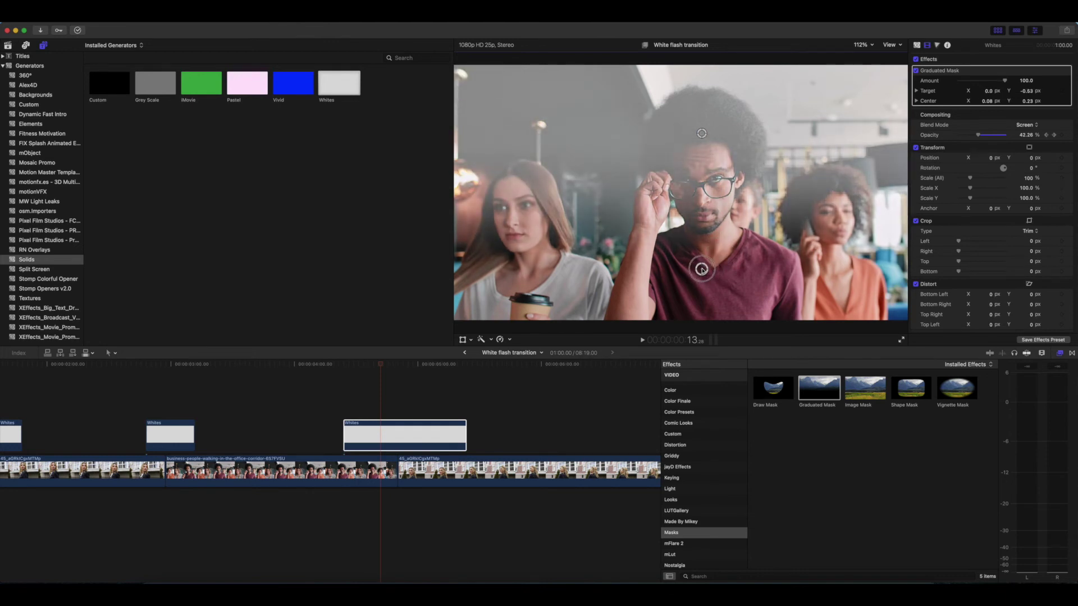
pyautogui.moveTo(703, 135); pyautogui.dragTo(693, 71)
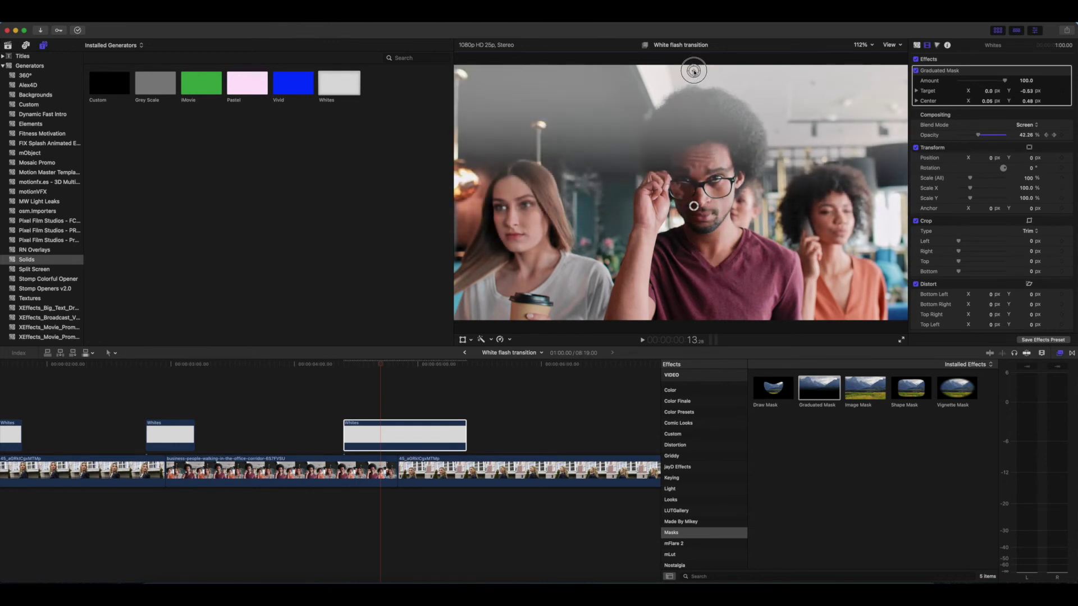
pyautogui.moveTo(377, 364); pyautogui.dragTo(280, 371)
# Replay the masked flash, close the Effects browser, and reselect the third Whites solid.
pyautogui.press('space')
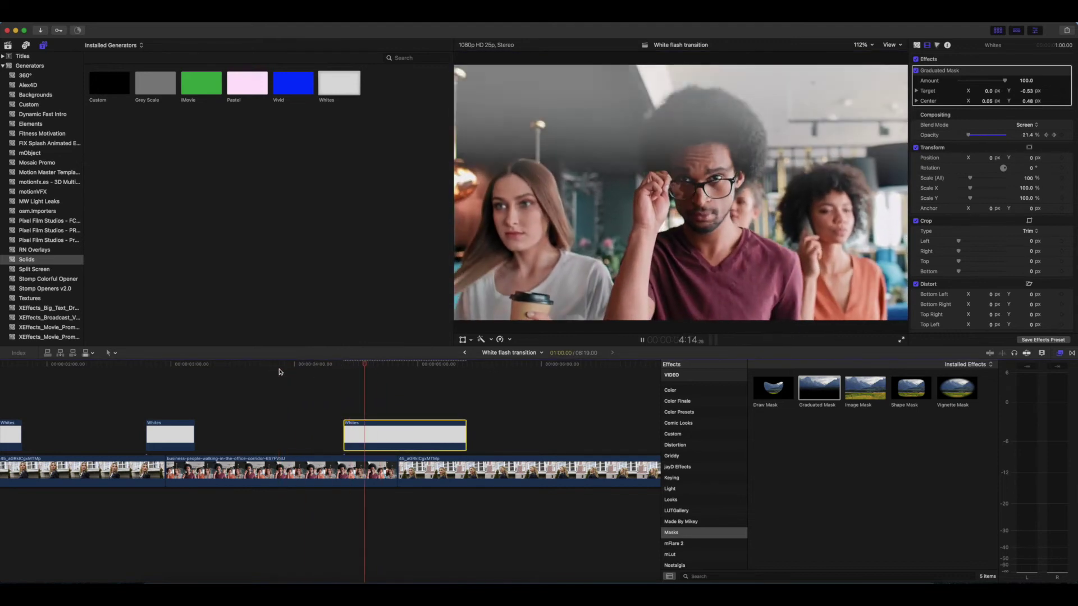
pyautogui.click(1059, 354)
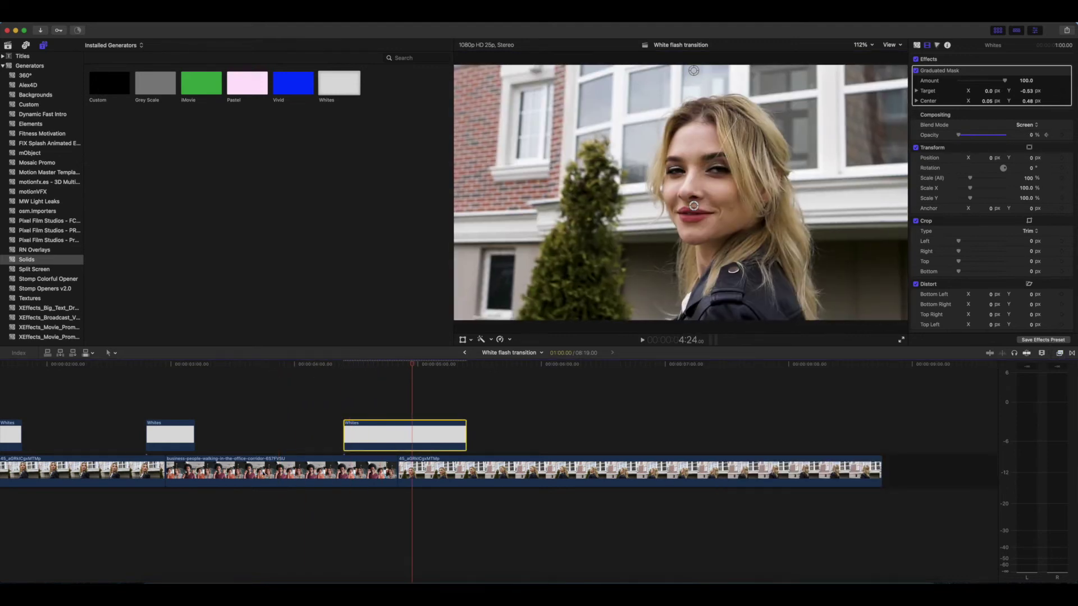
pyautogui.click(285, 413)
pyautogui.press('space')
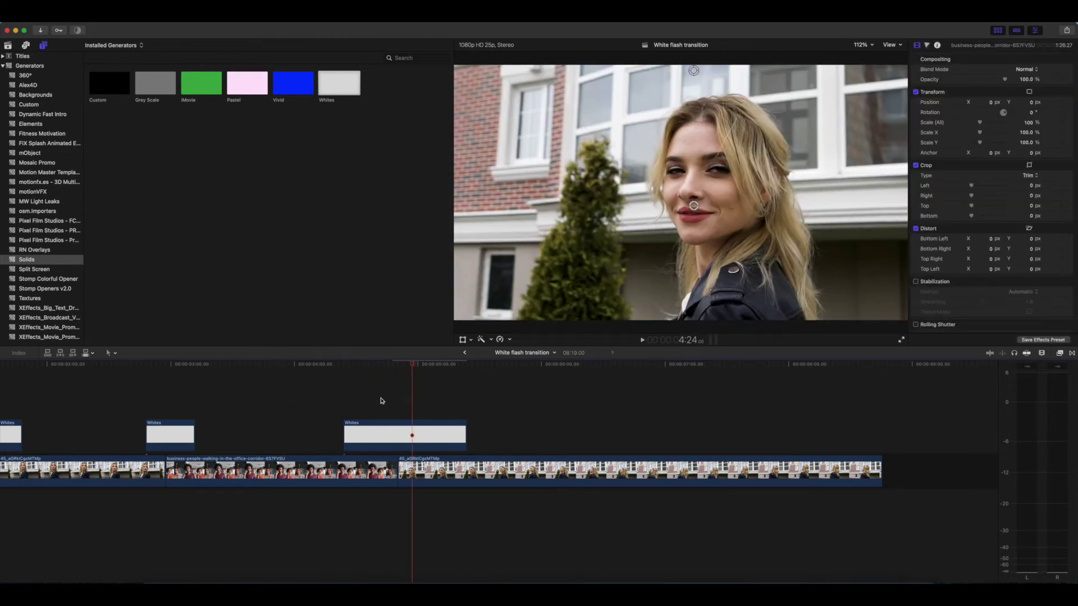
pyautogui.click(382, 401)
pyautogui.click(384, 442)
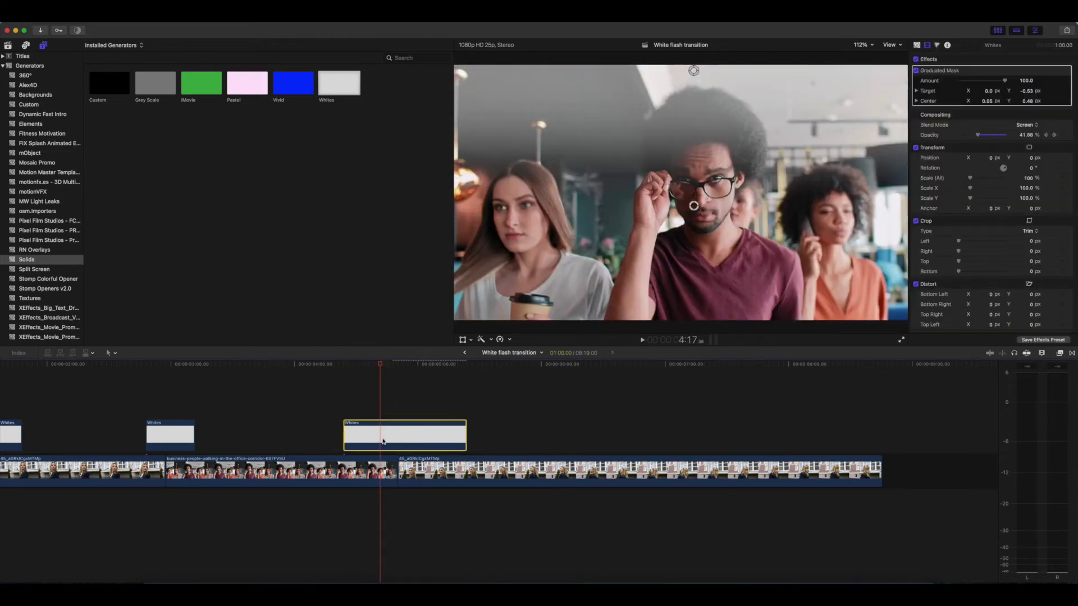
# Centre the mask horizontally in the frame and nudge the third Whites solid slightly later.
pyautogui.moveTo(694, 205); pyautogui.dragTo(701, 193)
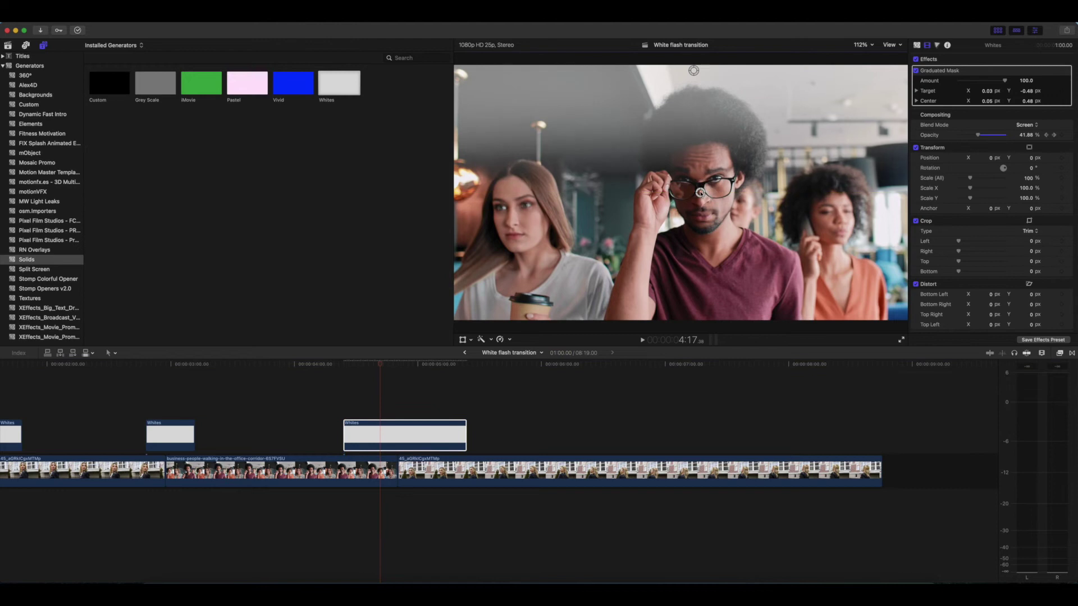
pyautogui.moveTo(696, 77); pyautogui.dragTo(681, 71)
pyautogui.moveTo(393, 432); pyautogui.dragTo(404, 432)
pyautogui.click(276, 404)
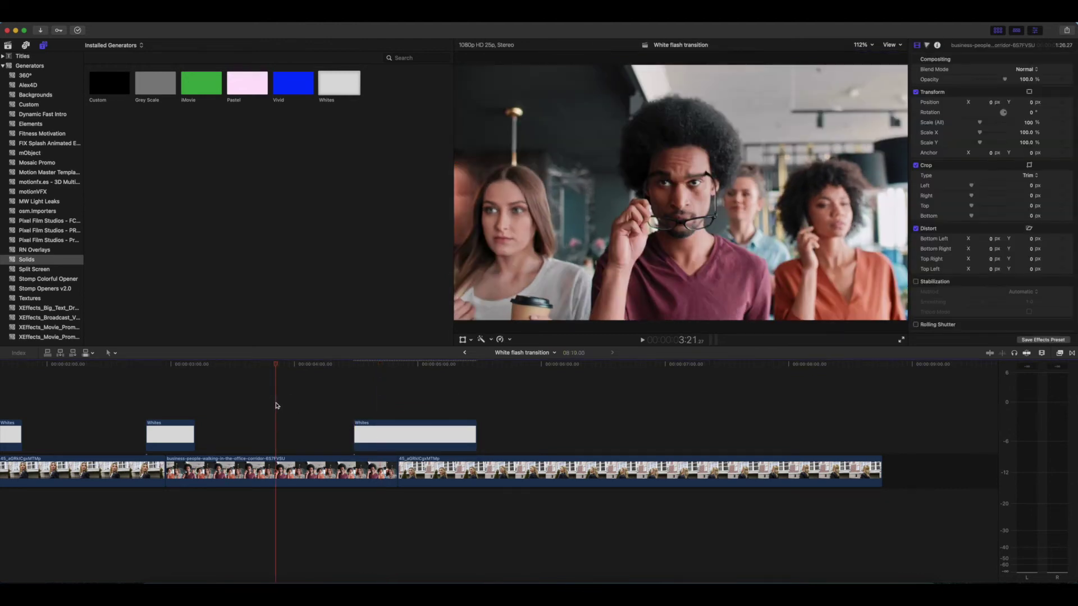
pyautogui.press('space')
pyautogui.press('space')
# Move the third solid's peak opacity keyframe later, replay the transition, and fit the project with Shift+Z.
pyautogui.click(365, 429)
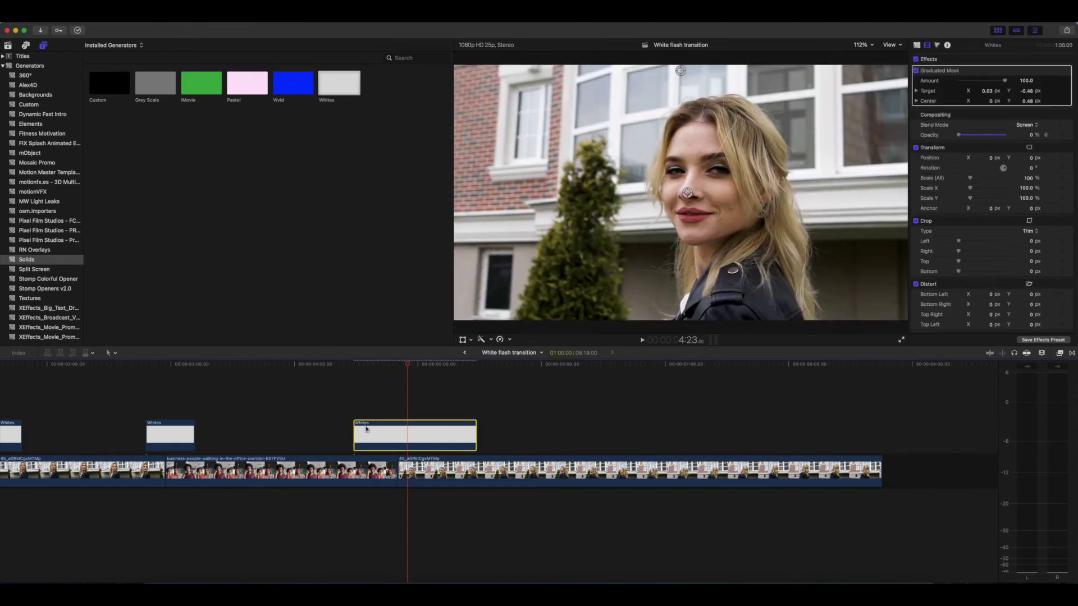
pyautogui.hotkey('ctrl', 'v')
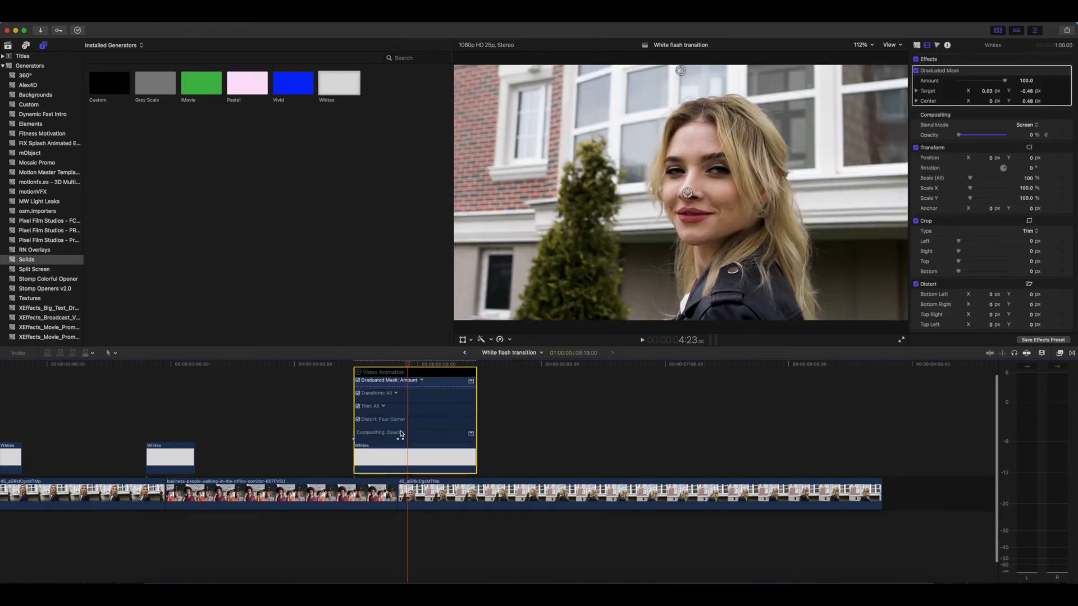
pyautogui.moveTo(413, 361); pyautogui.dragTo(399, 364)
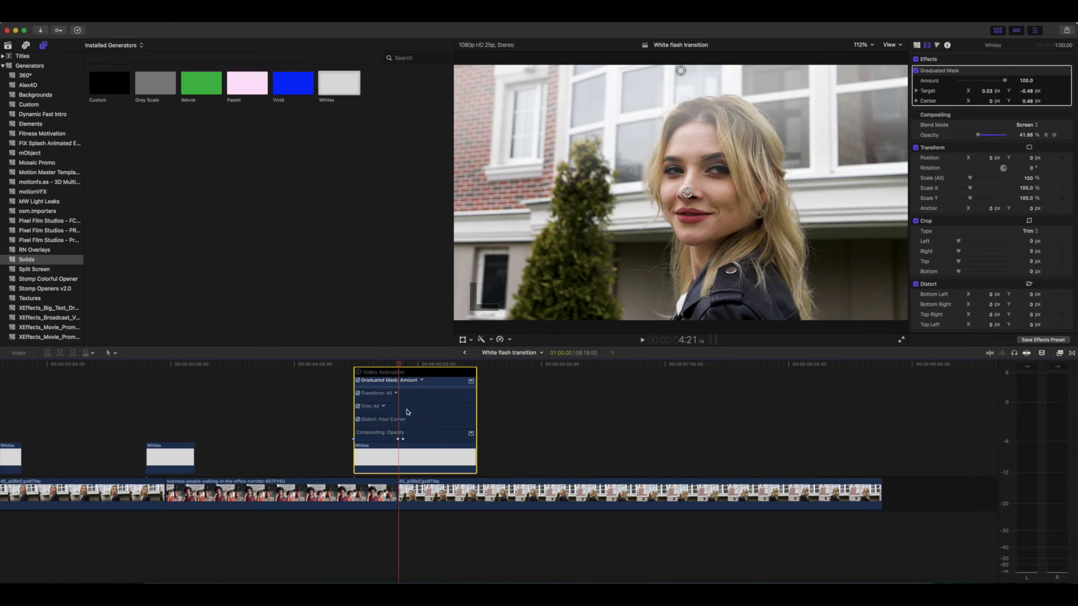
pyautogui.moveTo(403, 440)
pyautogui.mouseDown()
pyautogui.moveTo(432, 440)
pyautogui.moveTo(404, 441)
pyautogui.mouseUp()
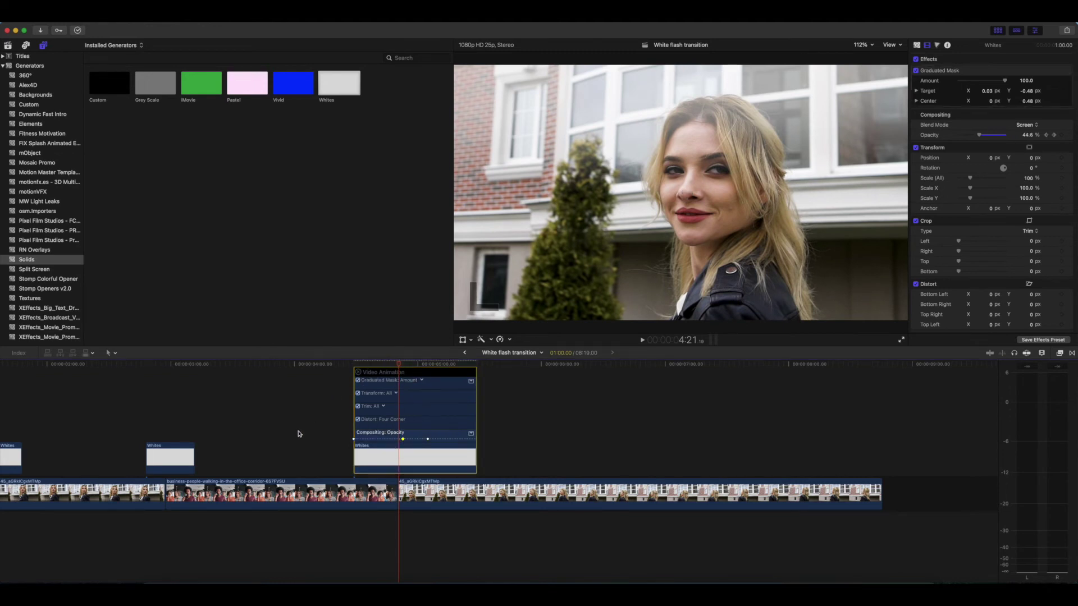
pyautogui.click(359, 372)
pyautogui.click(288, 409)
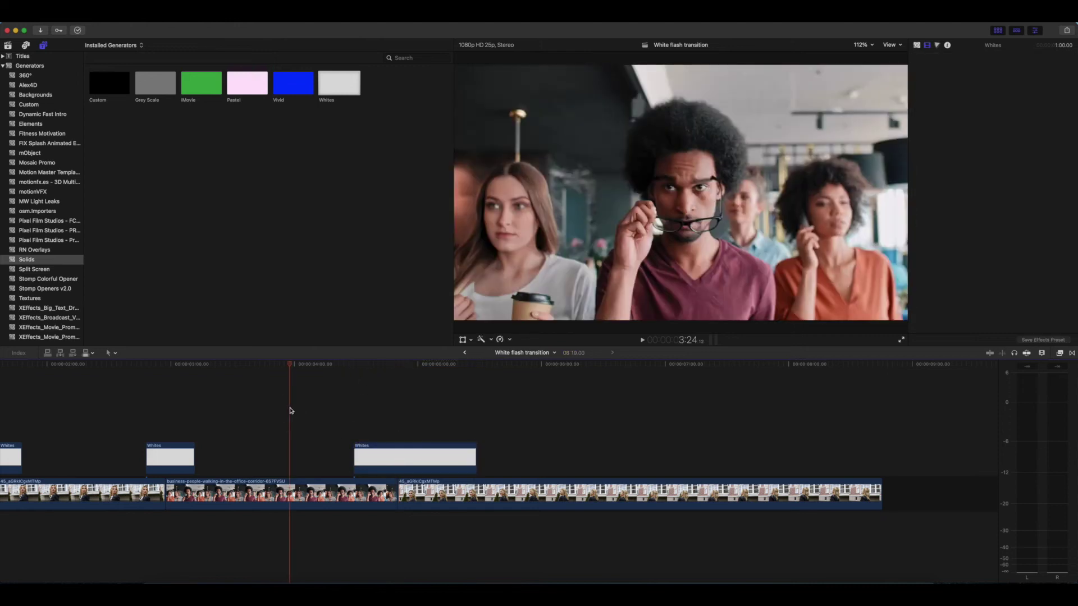
pyautogui.press('space')
pyautogui.press('space')
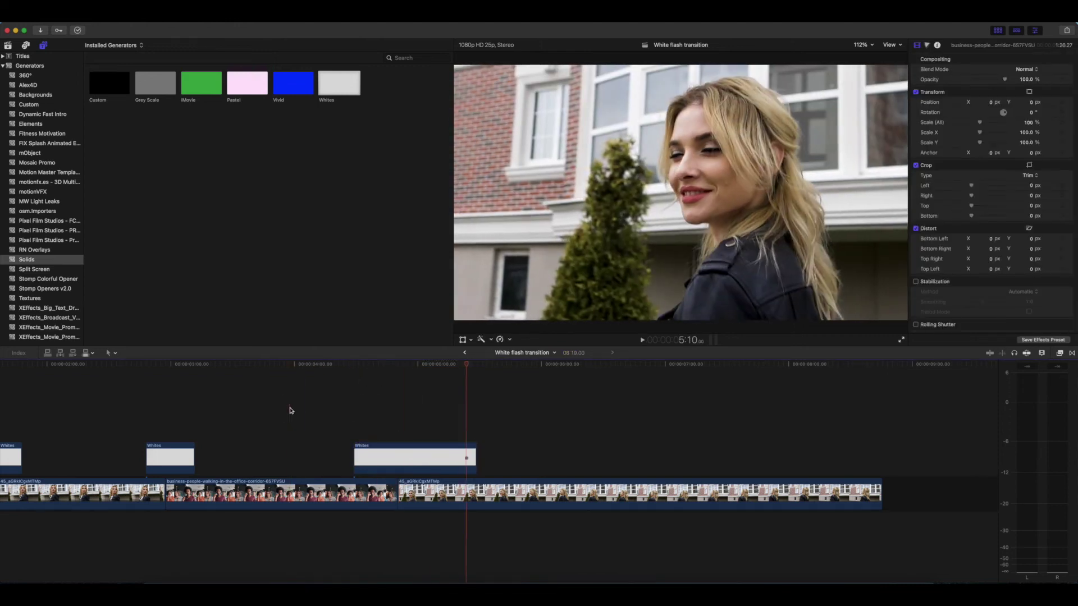
pyautogui.hotkey('shift', 'z')
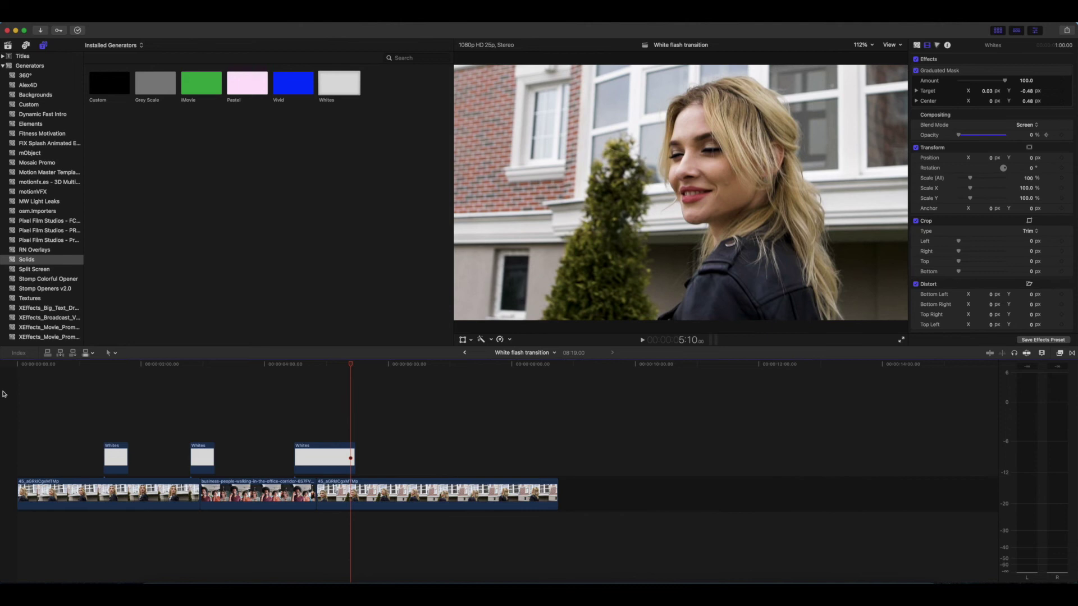
pyautogui.press('Home')
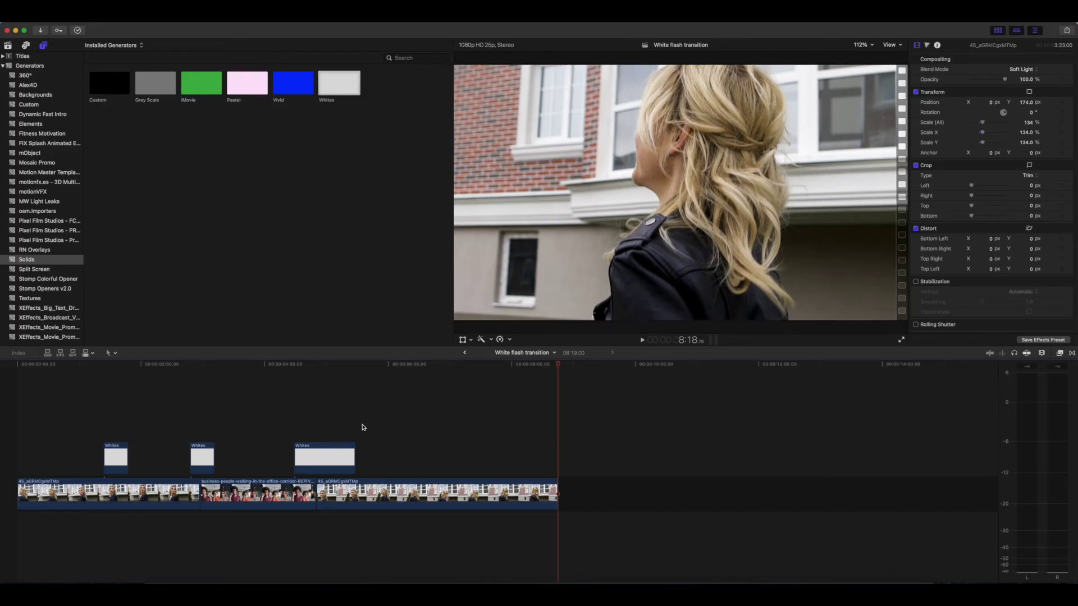
pyautogui.click(97, 423)
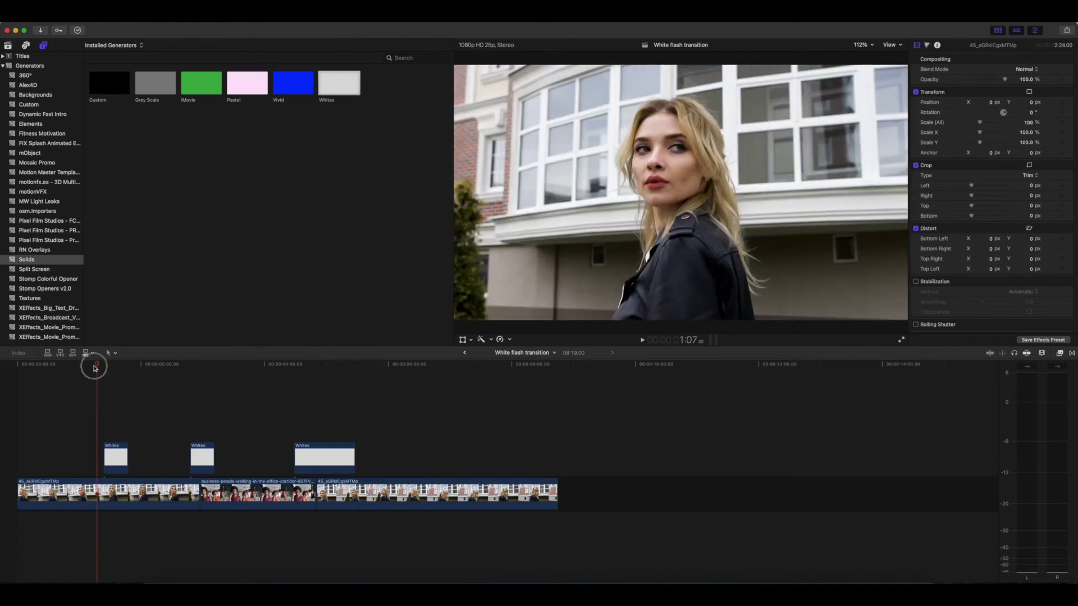
pyautogui.moveTo(95, 368); pyautogui.dragTo(204, 392)
# Change the middle white solid's blend mode from Screen to Subtract.
pyautogui.click(206, 461)
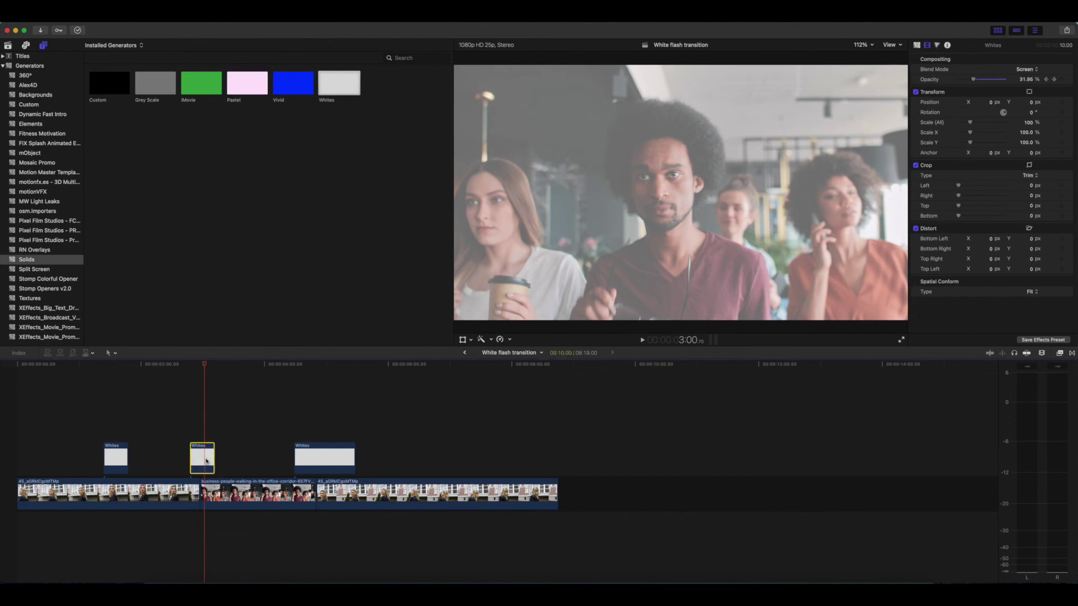
pyautogui.click(1035, 71)
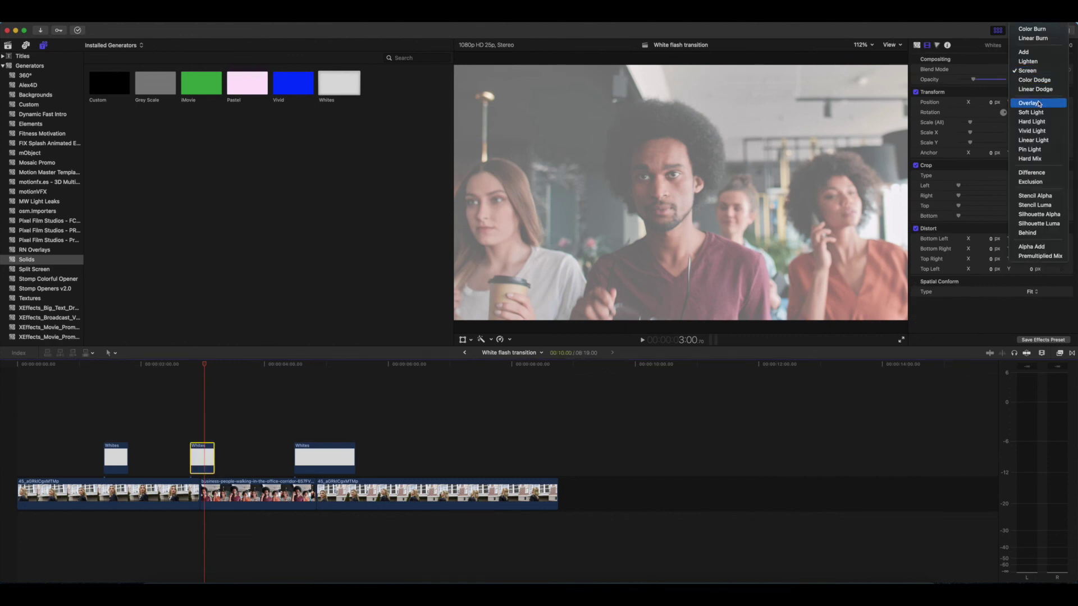
pyautogui.click(1029, 35)
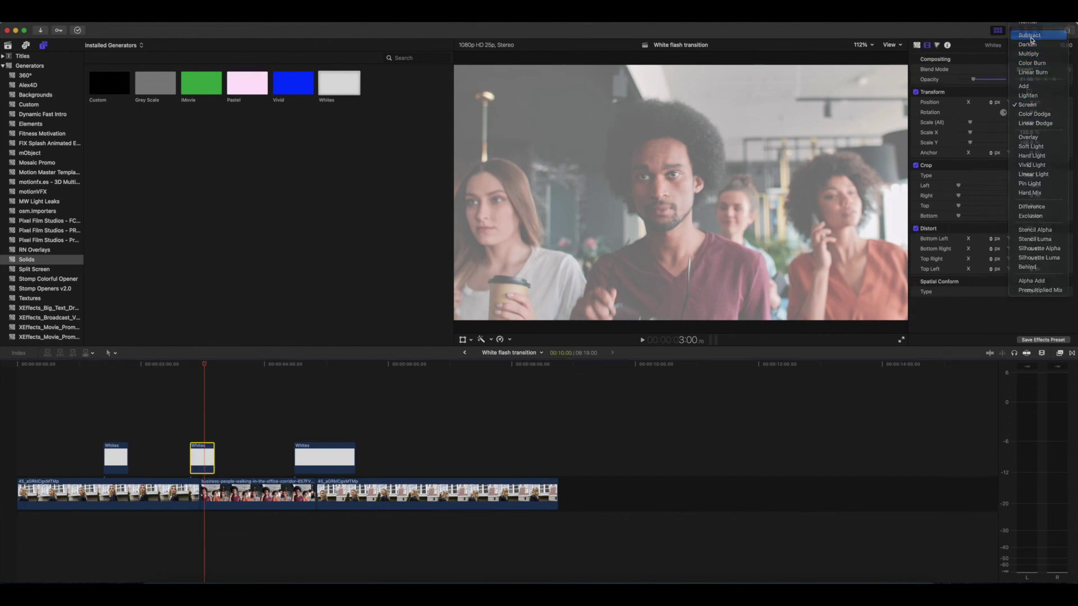
# Play back the middle flash transition from just before it, then stop.
pyautogui.click(174, 416)
pyautogui.press('space')
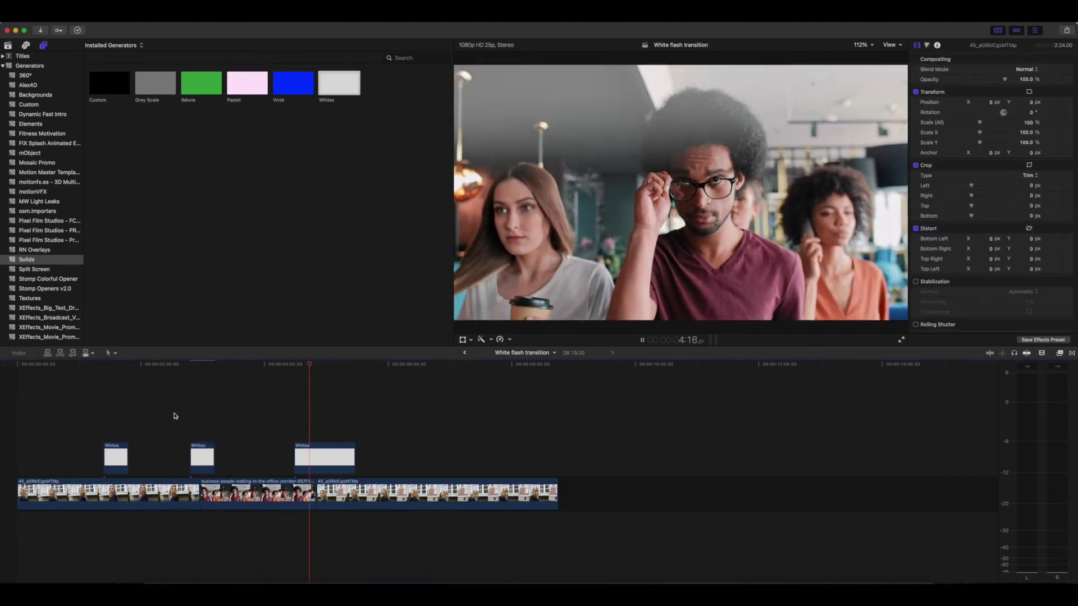
pyautogui.press('space')
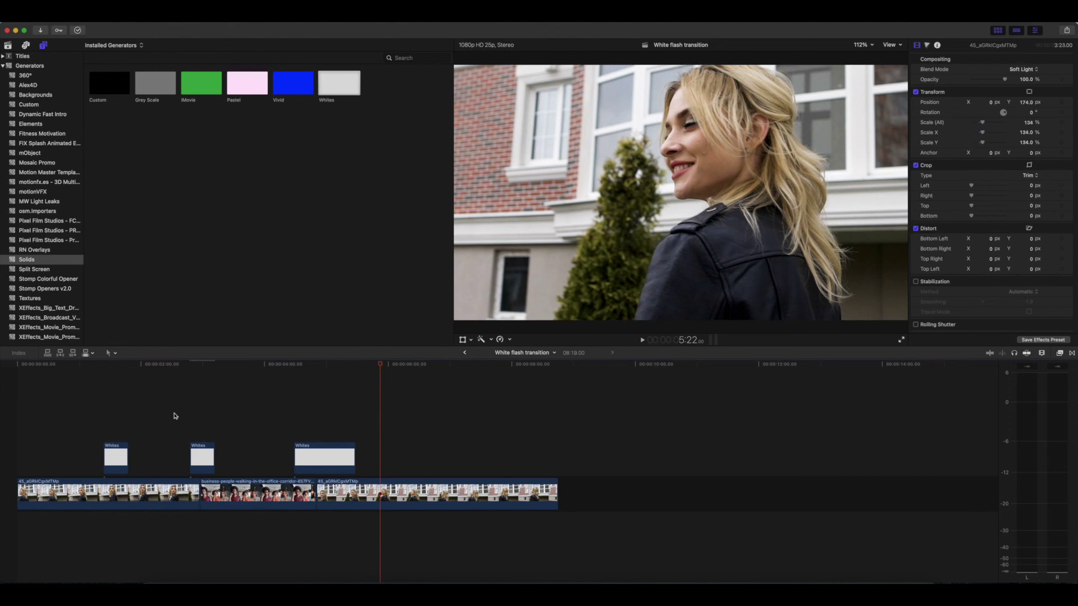